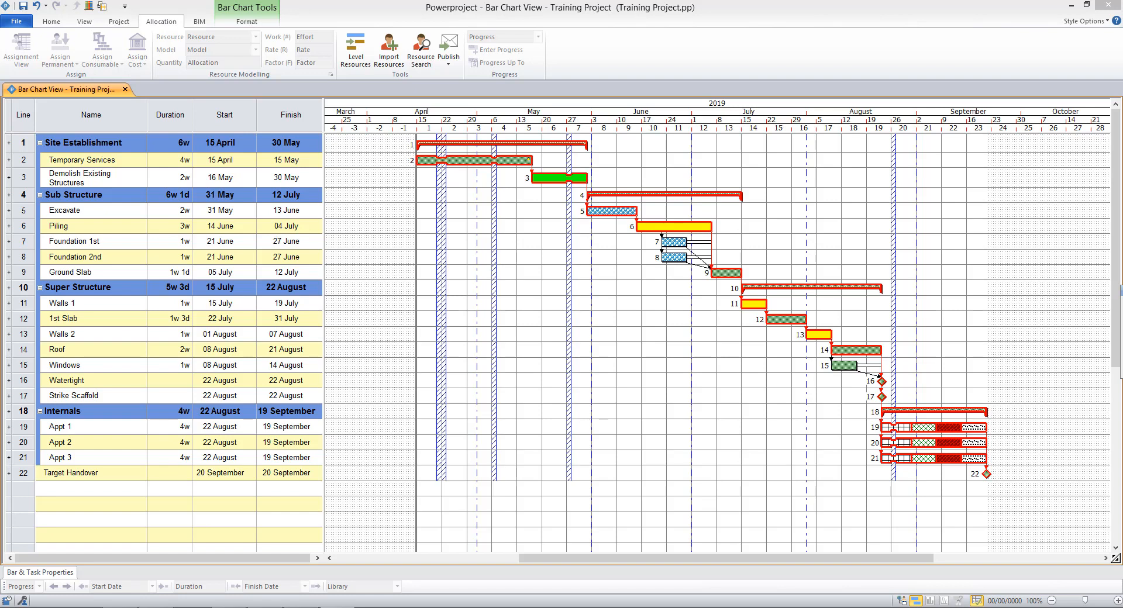
- Start a new project baseline and name it "Target Program"
left_click(120, 21)
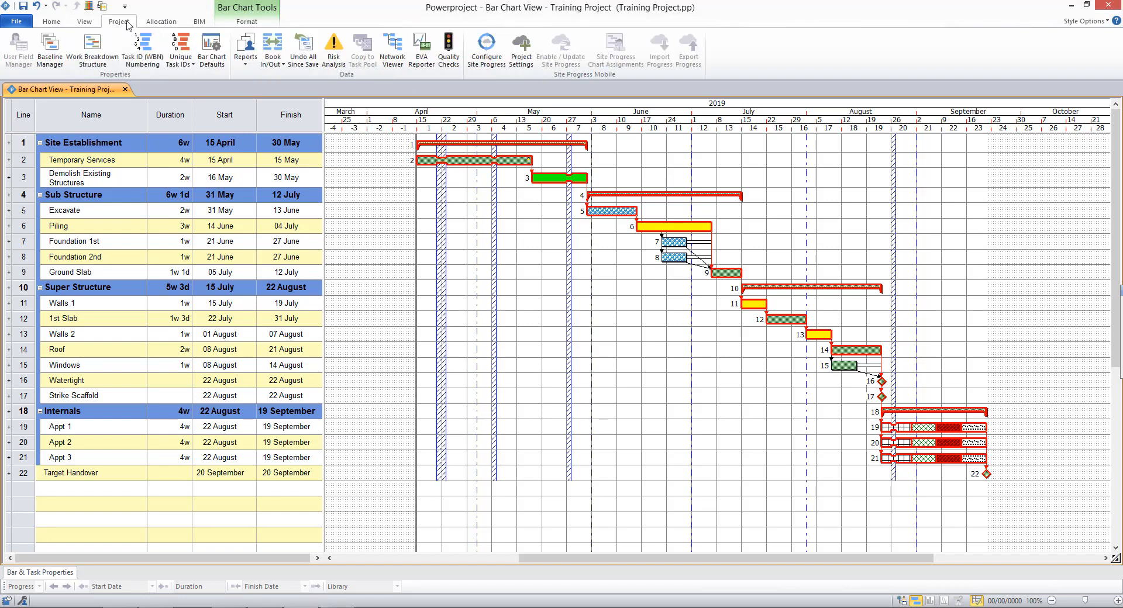
left_click(57, 54)
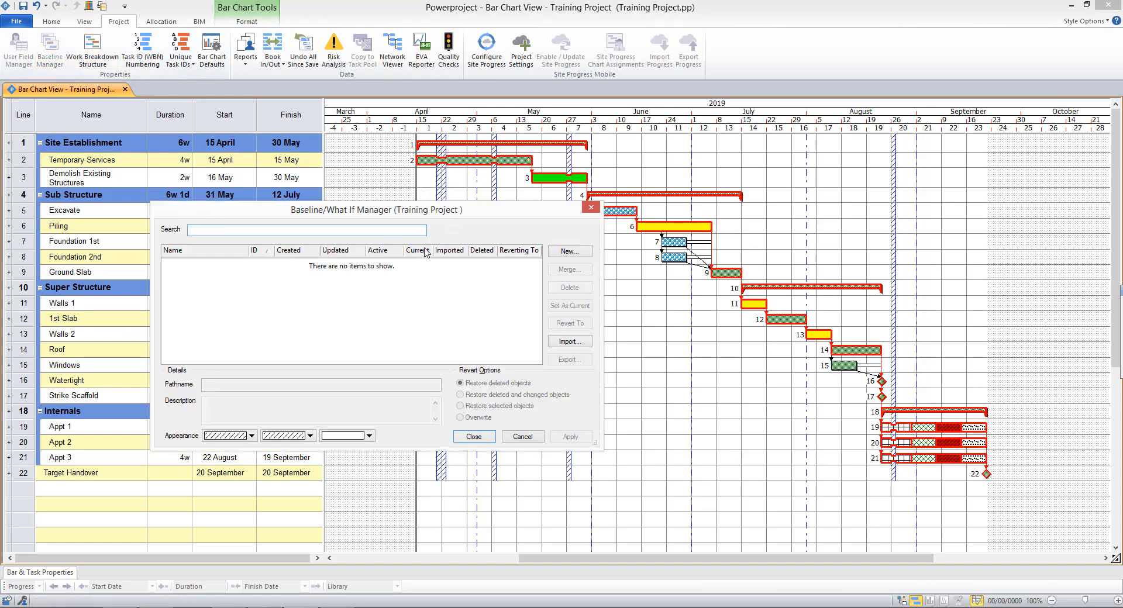
left_click(567, 252)
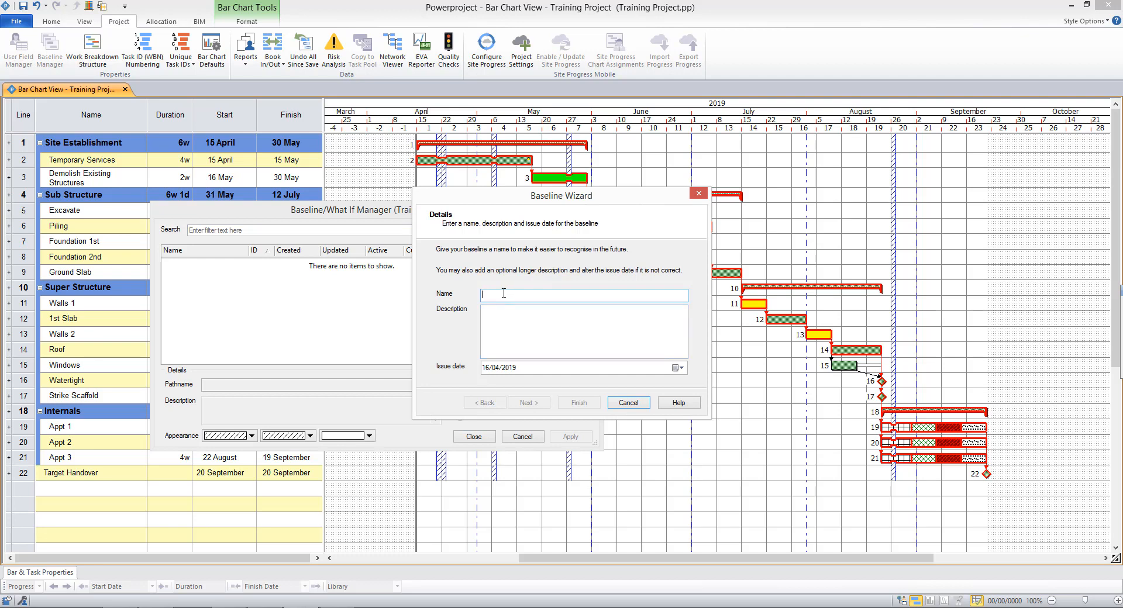
type("Target")
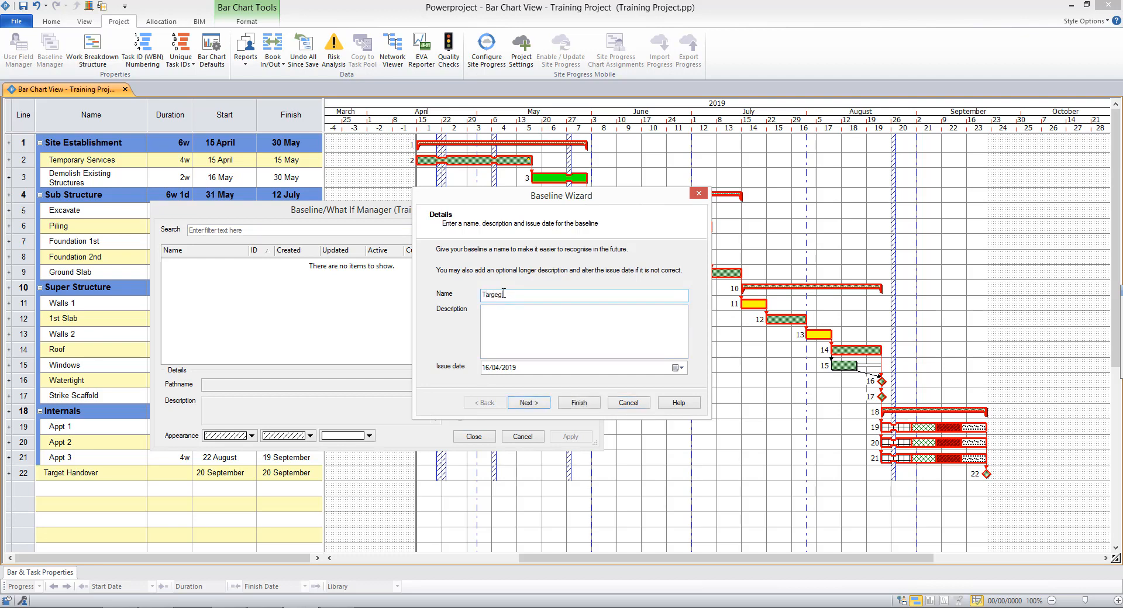
key("BackSpace")
key("BackSpace")
key("BackSpace")
type("get Program")
left_click(529, 319)
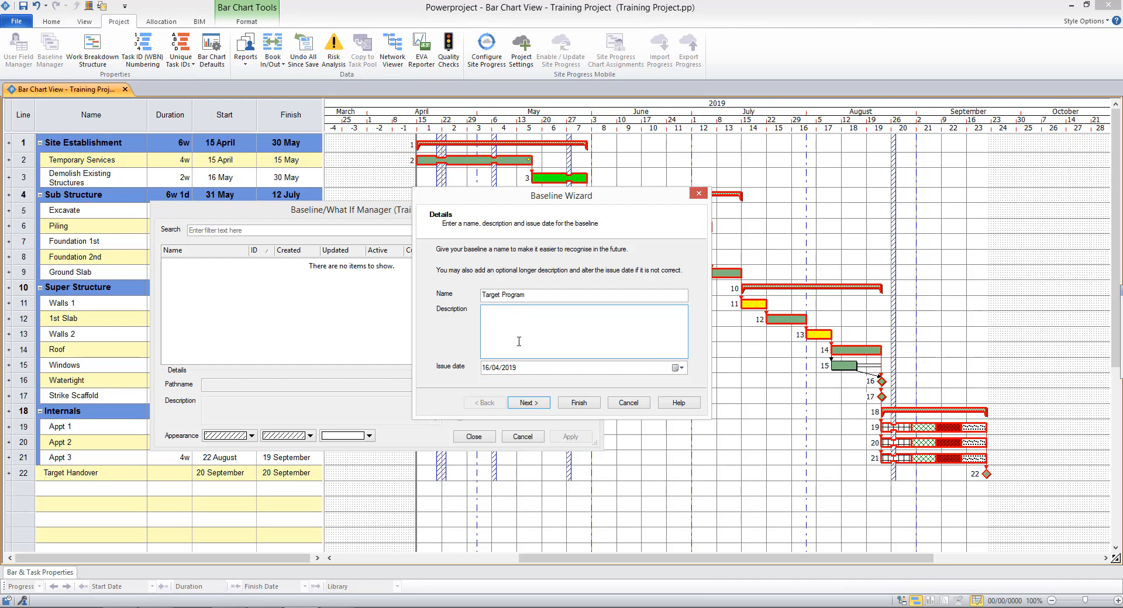
- Set the baseline scope to all tasks in the current view and finish creating the baseline
left_click(529, 403)
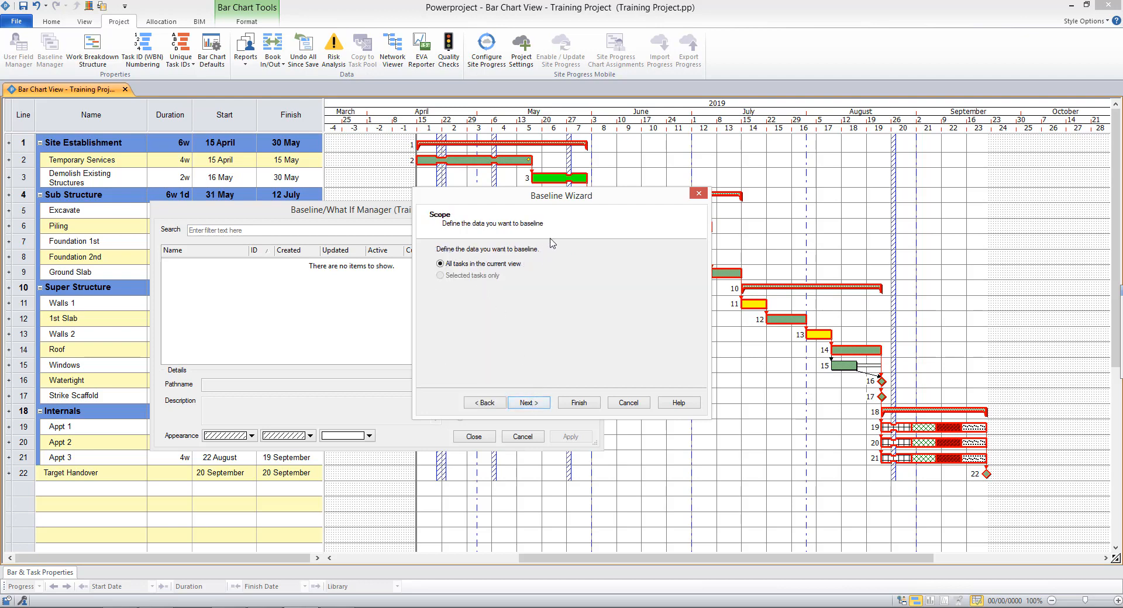
left_click_drag(579, 198, 350, 238)
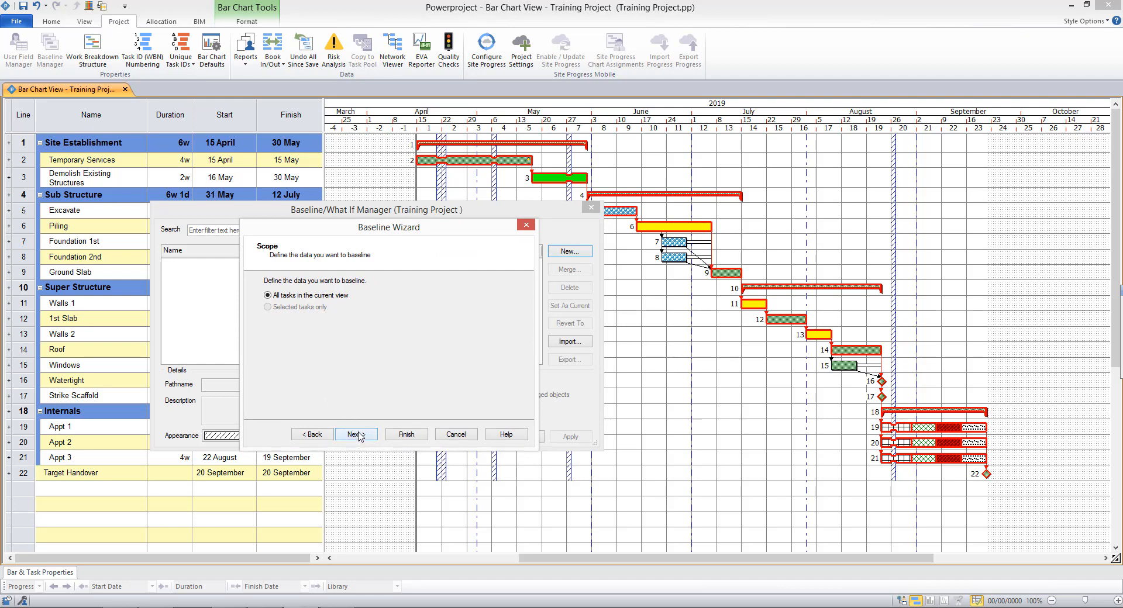
left_click(356, 434)
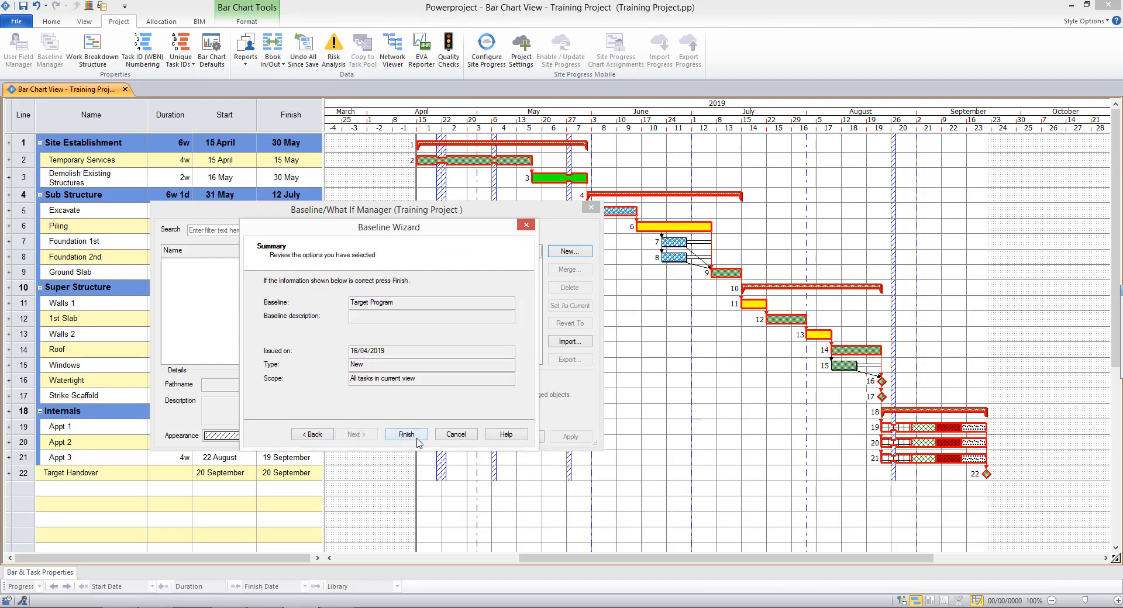
left_click(407, 435)
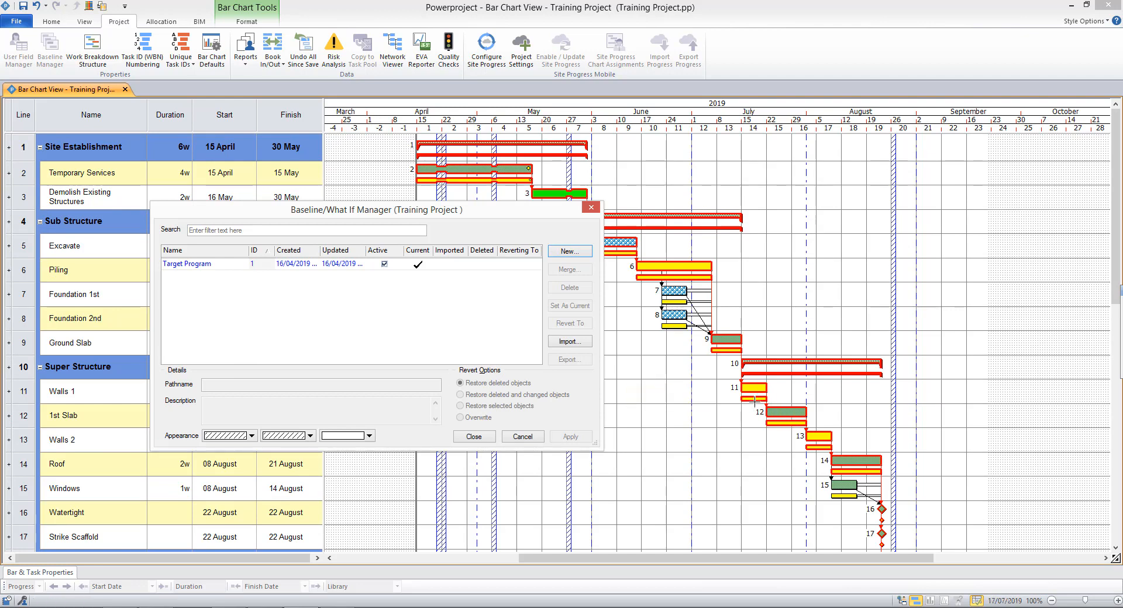
- Change the Target Program baseline's bar appearance to blue and close the baseline manager
left_click(286, 272)
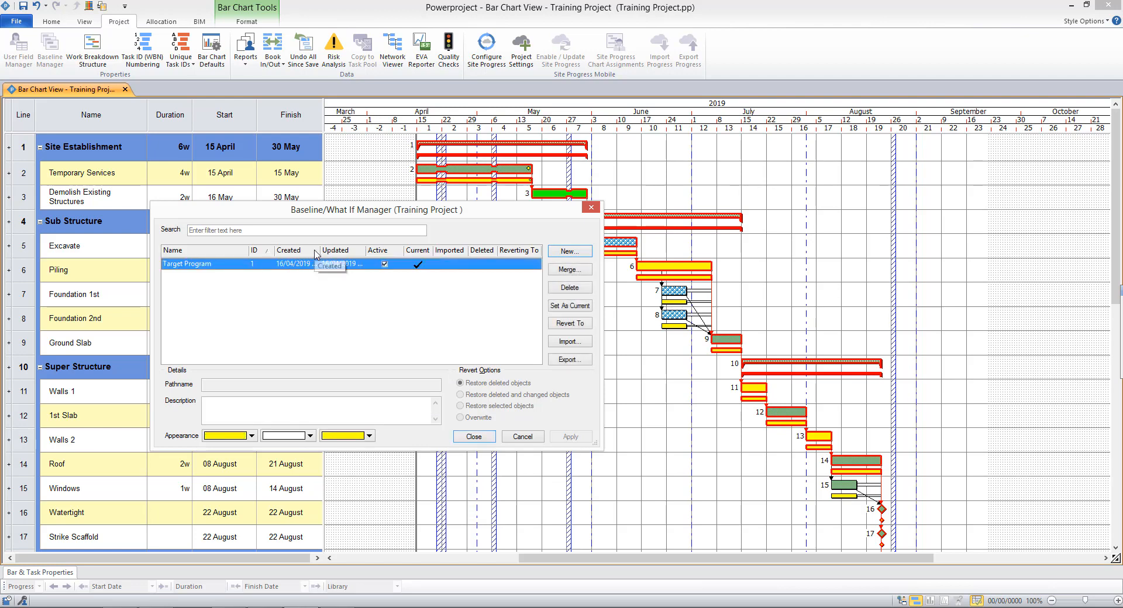
left_click(252, 436)
left_click(247, 449)
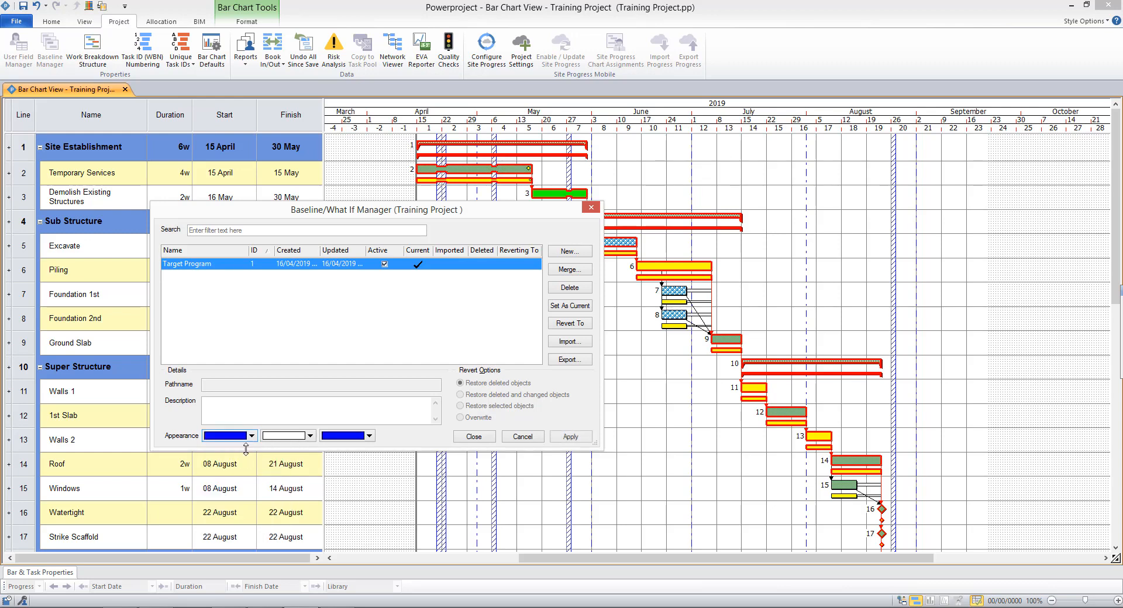
left_click(472, 437)
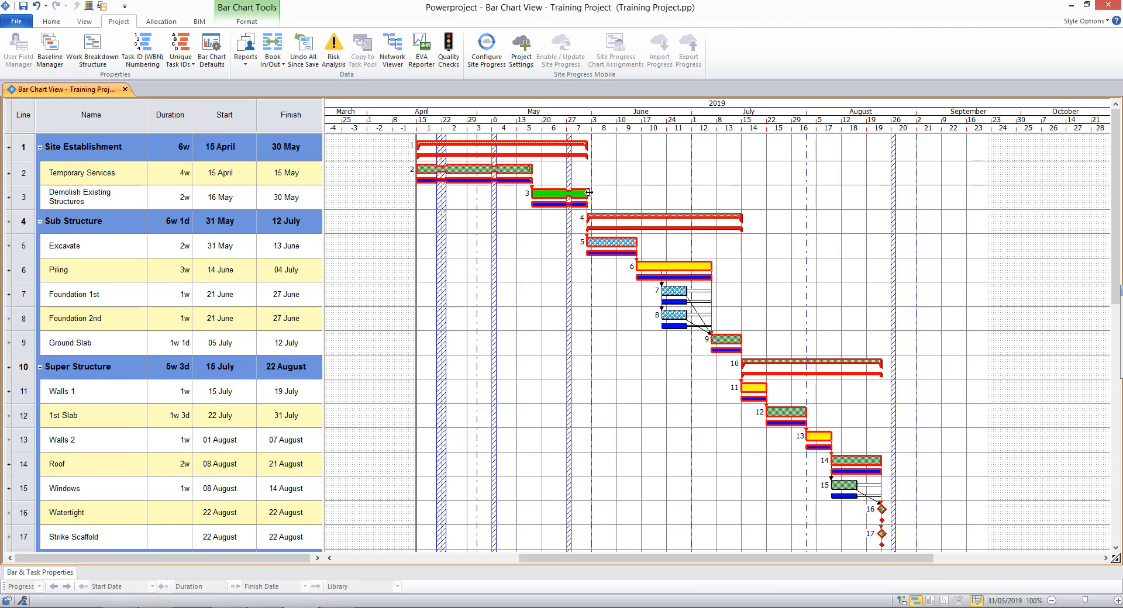
- Extend the Demolish Existing Structures task to finish on 07 June and reschedule the project using the progress entry period
left_click_drag(587, 193, 616, 193)
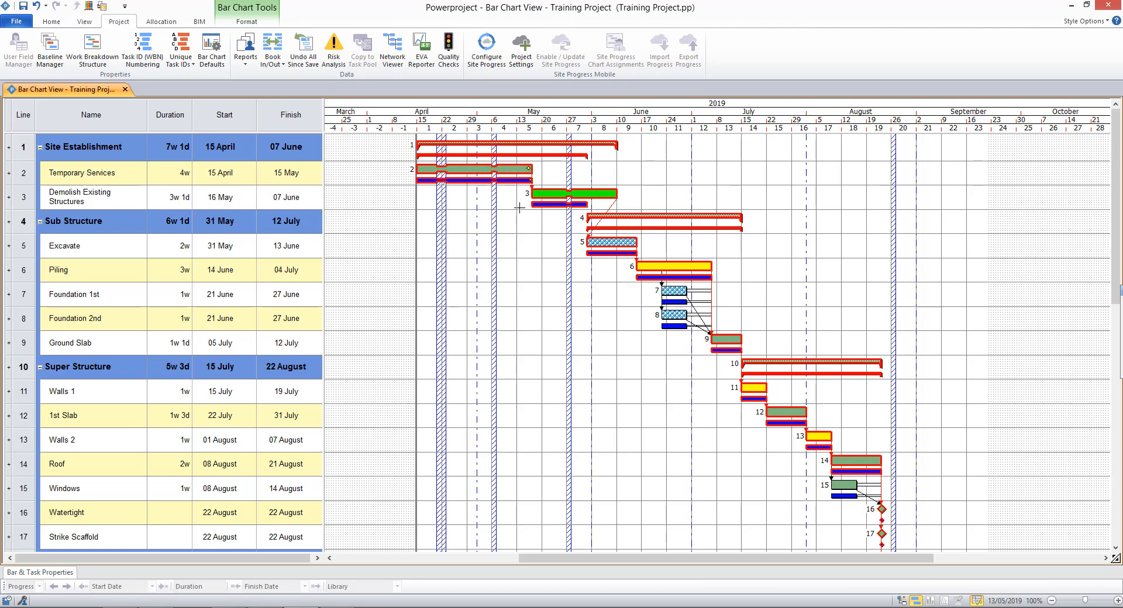
left_click(52, 22)
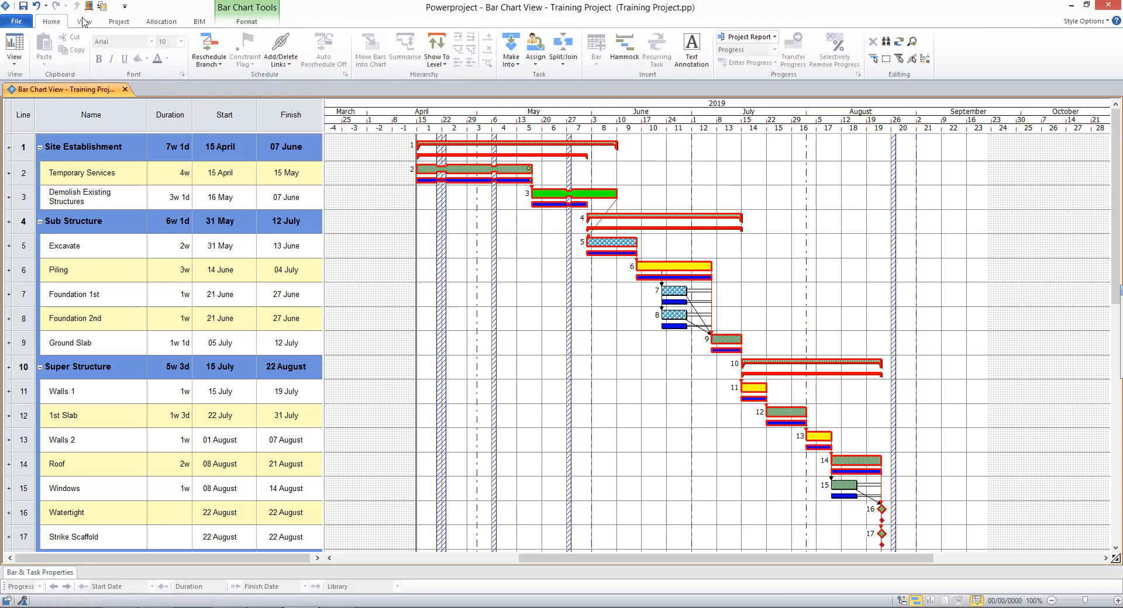
left_click(209, 48)
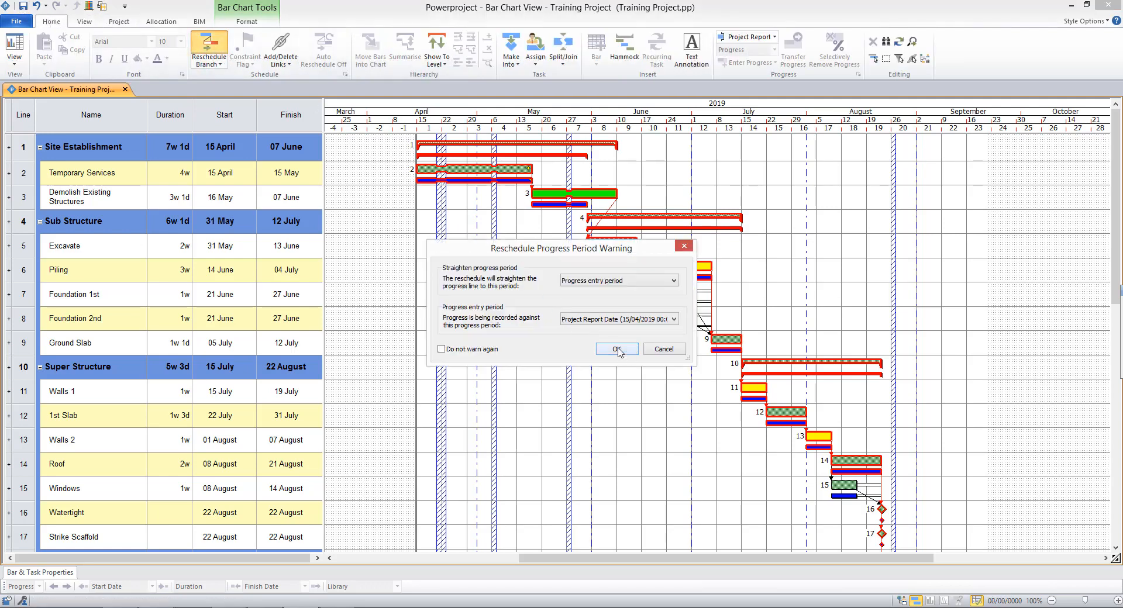
left_click(617, 349)
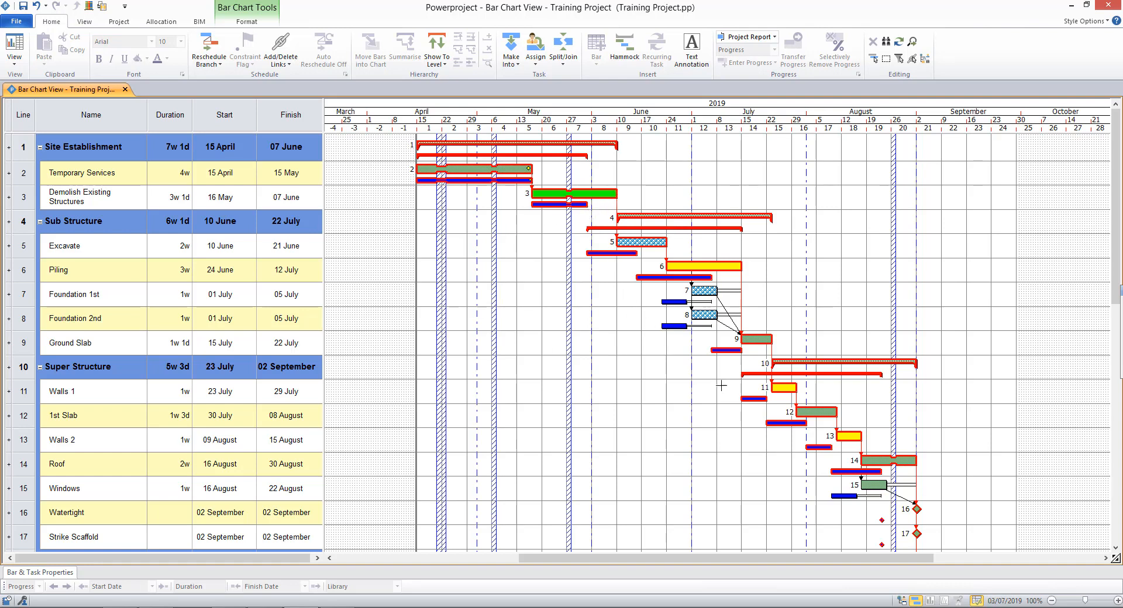
- Compare the rescheduled tasks with the baseline down to Target Handover, and undo both the reschedule and the task extension
scroll(713, 380, "down", 3)
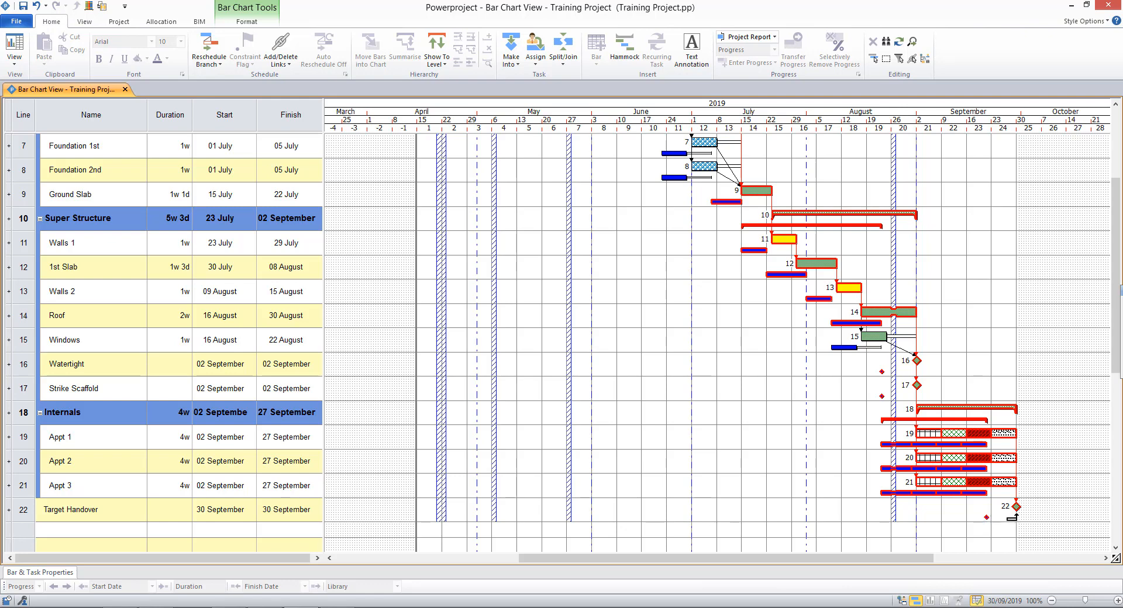
left_click(1014, 515)
scroll(707, 453, "up", 3)
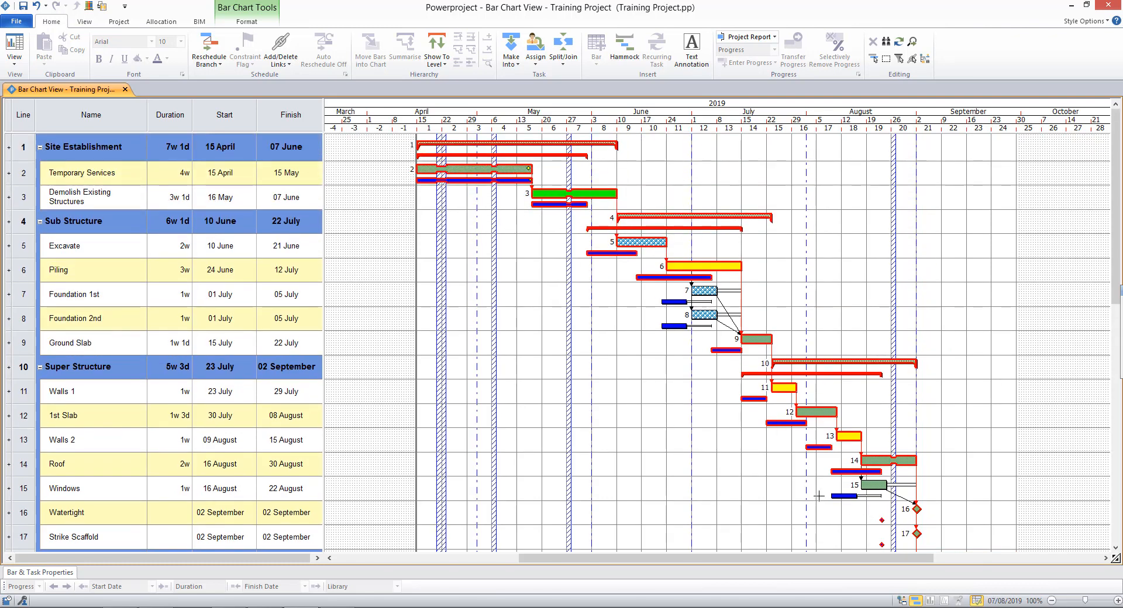
left_click(36, 7)
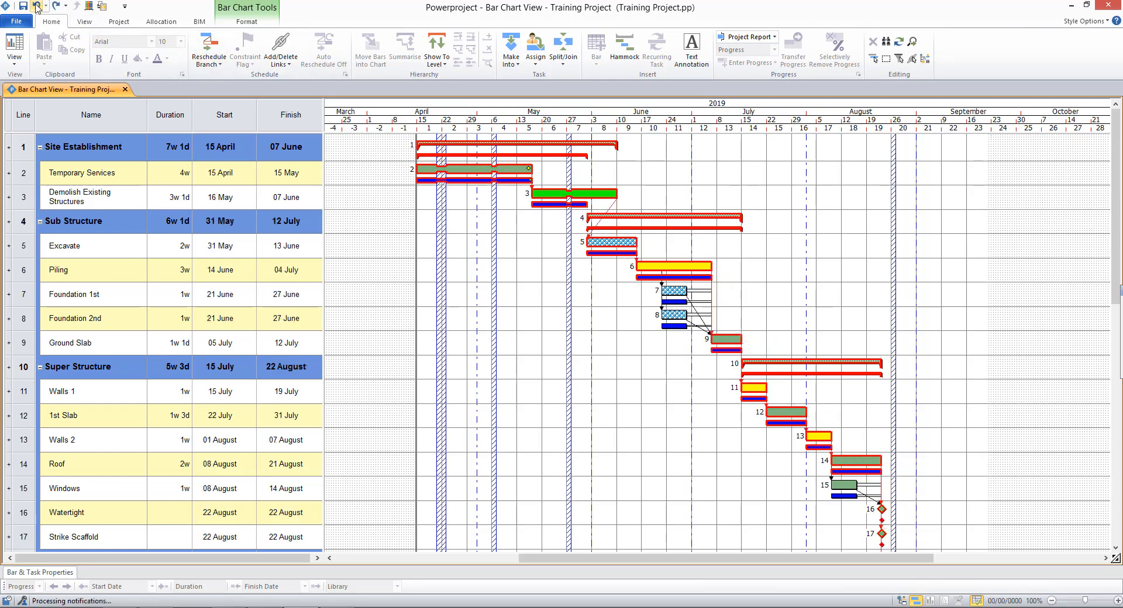
left_click(37, 7)
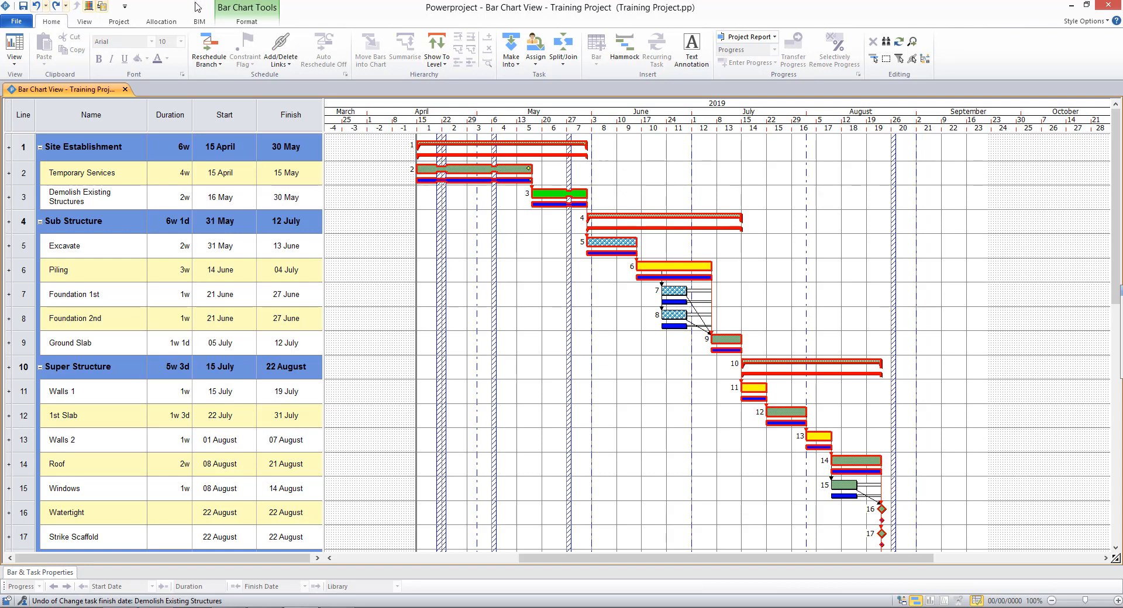
- Hide the baseline bars in the bar chart and show them again
left_click(247, 23)
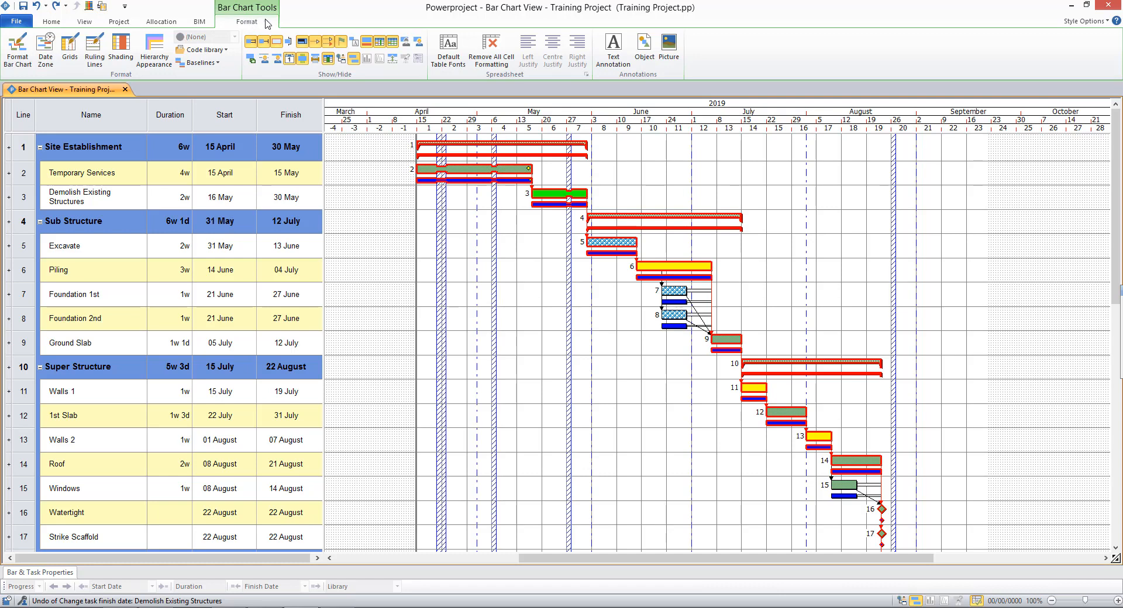
left_click(368, 46)
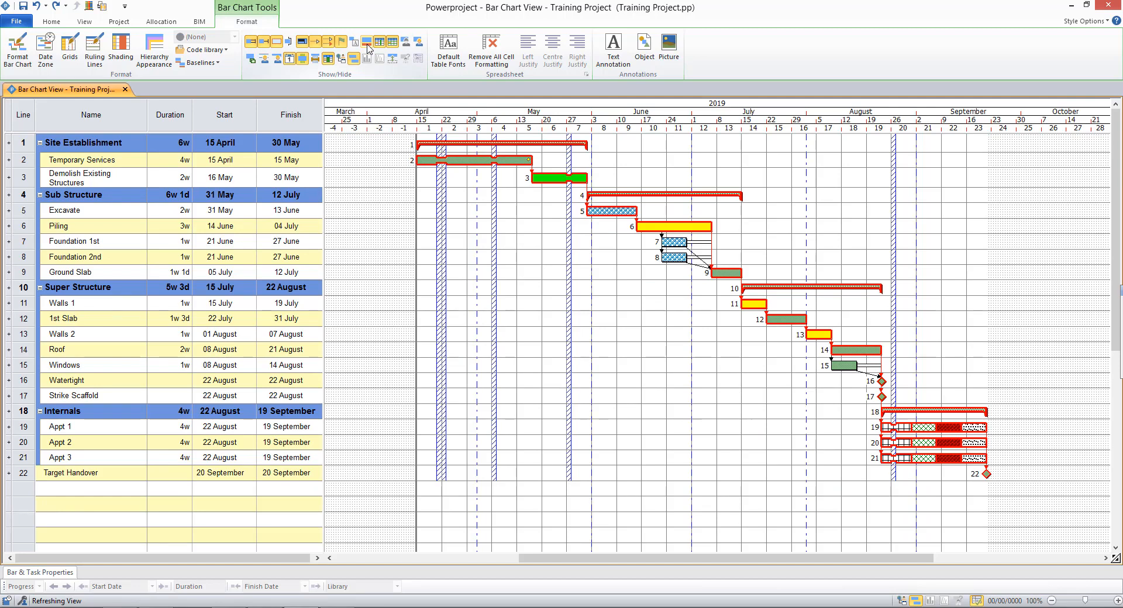
left_click(367, 45)
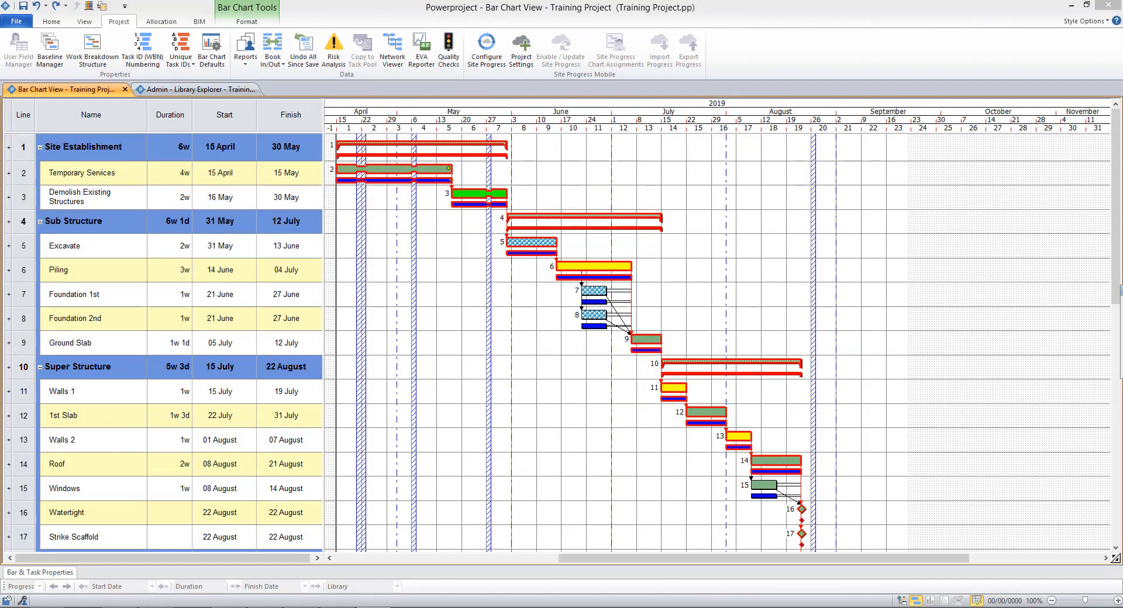
- Apply the "Progress - with a Baseline" table, narrow the table area up to Baseline Finish, and widen the Rem. TW column
left_click(86, 23)
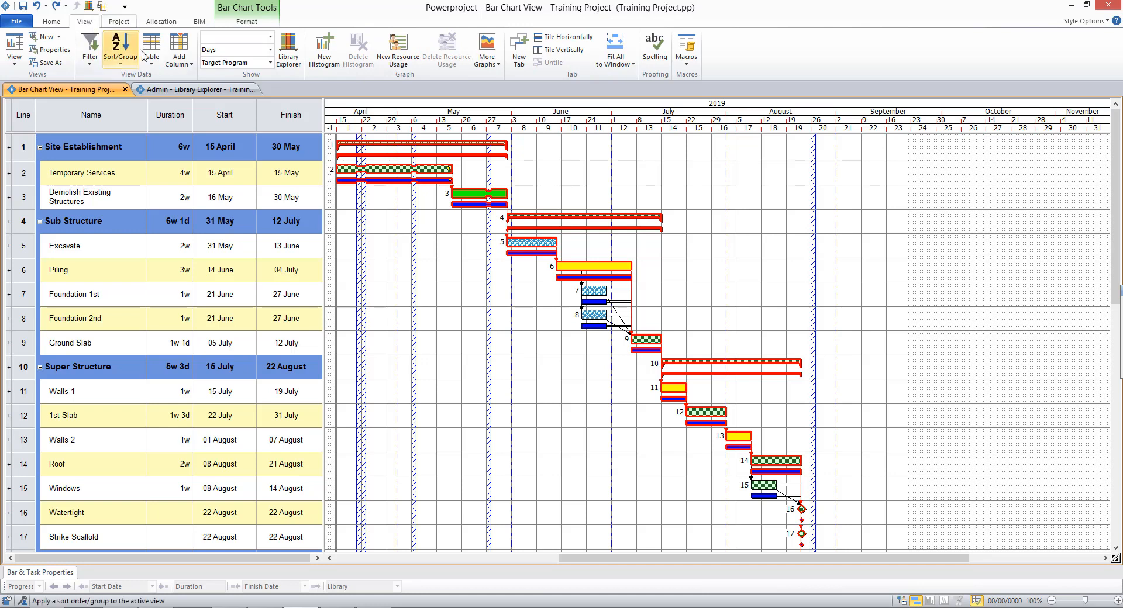
left_click(150, 63)
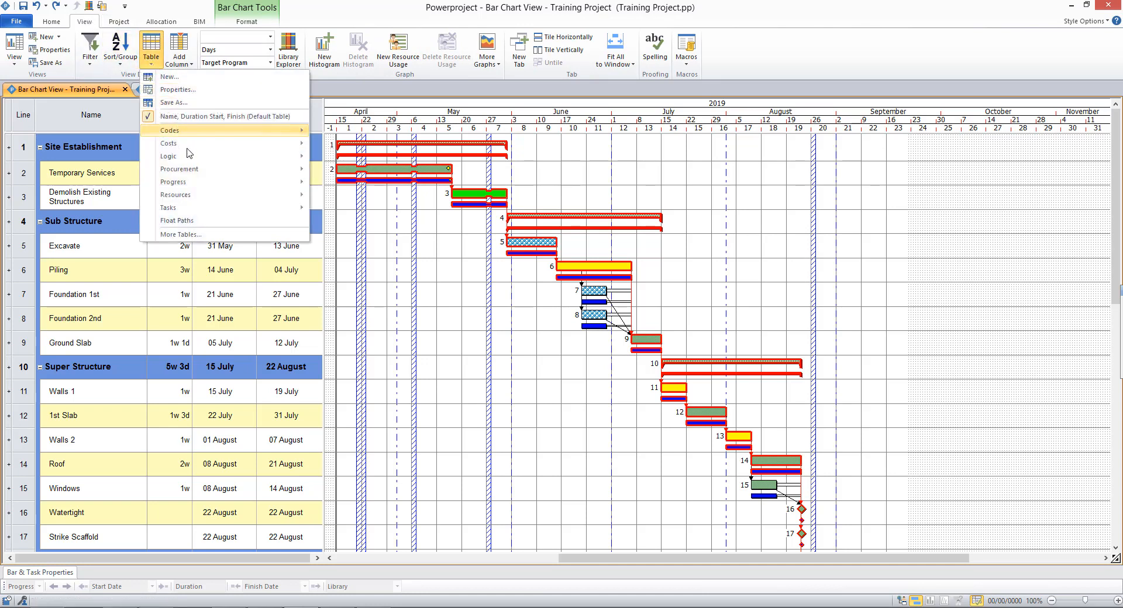
mouse_move(197, 184)
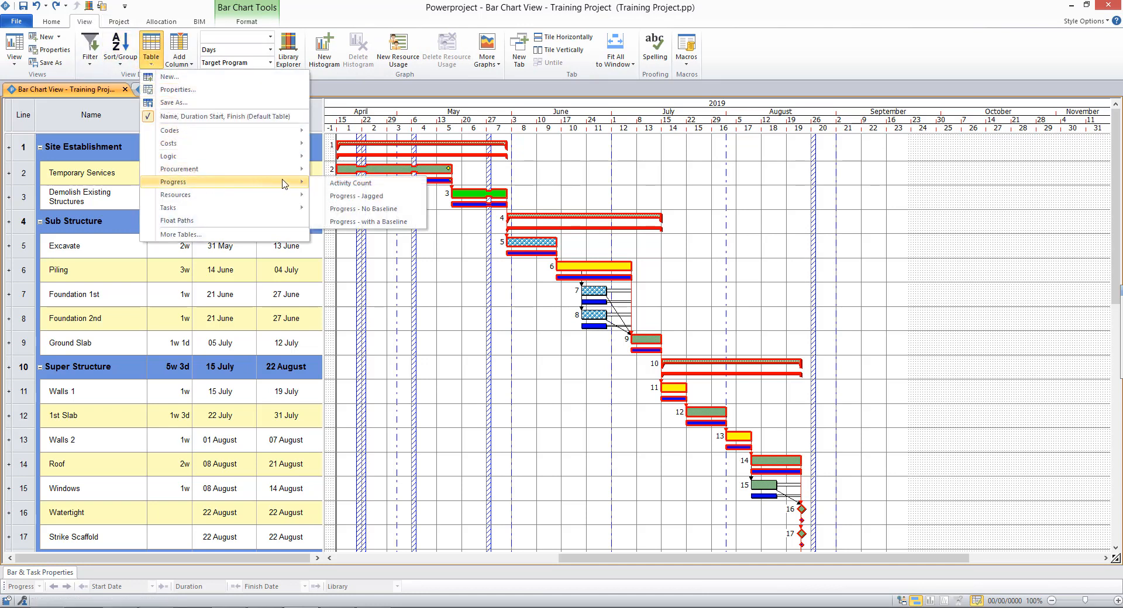
left_click(354, 223)
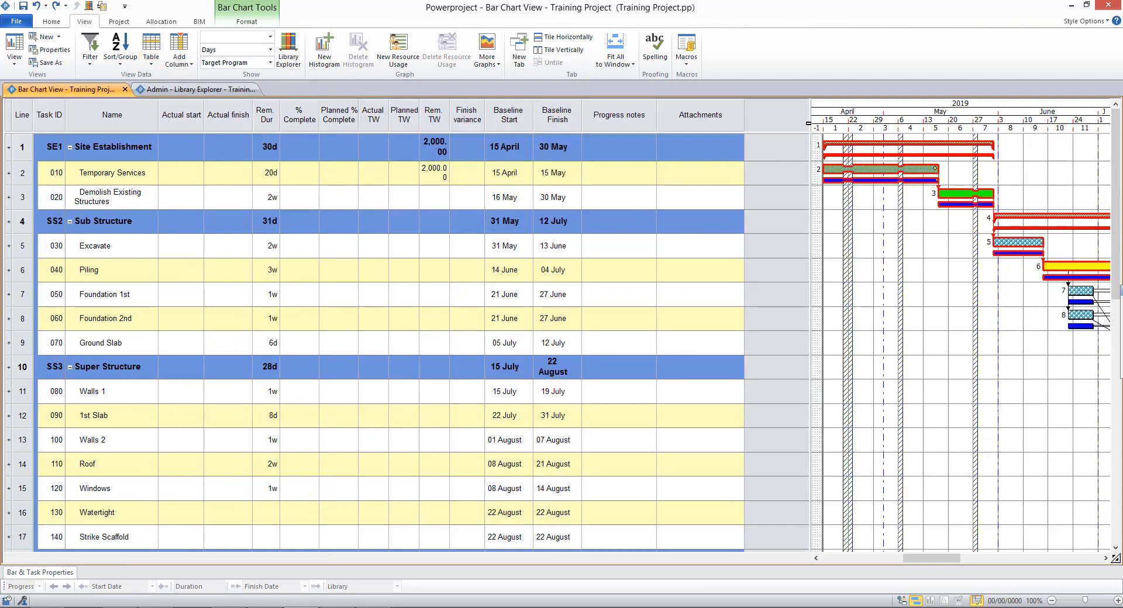
left_click_drag(809, 123, 584, 122)
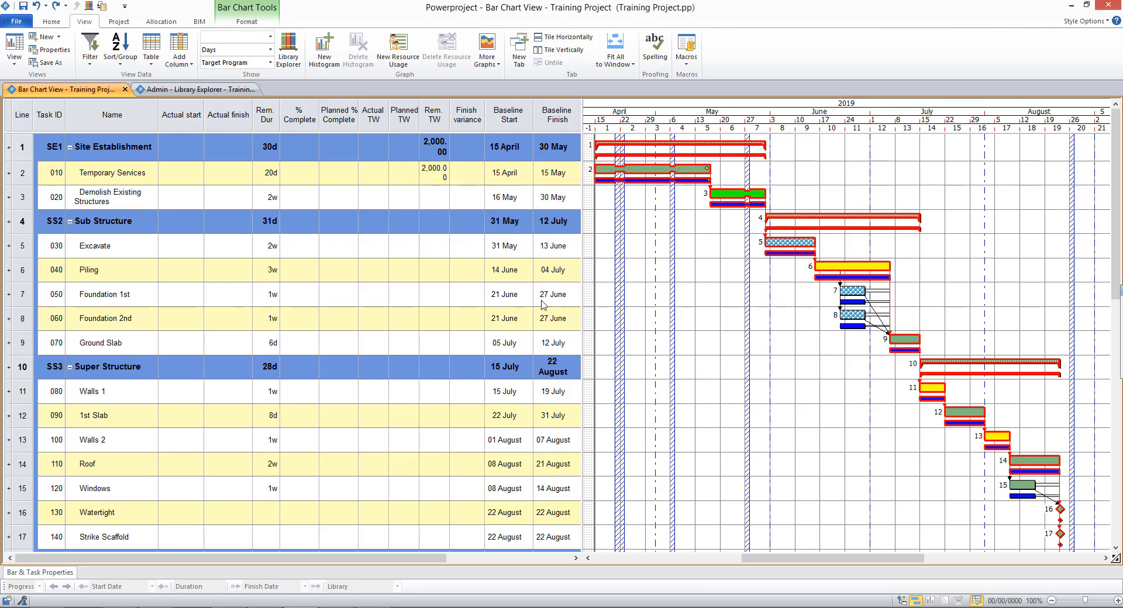
left_click_drag(450, 117, 466, 117)
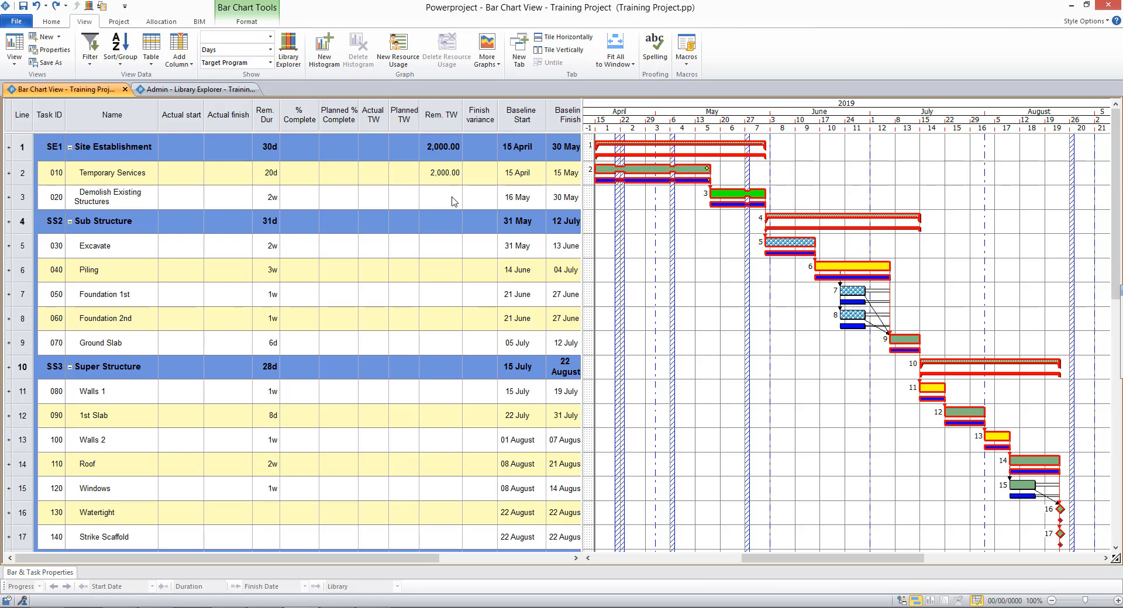
- Turn on the progress lines and set the Project Report Date progress period's report date to 23/04/2019
left_click(248, 24)
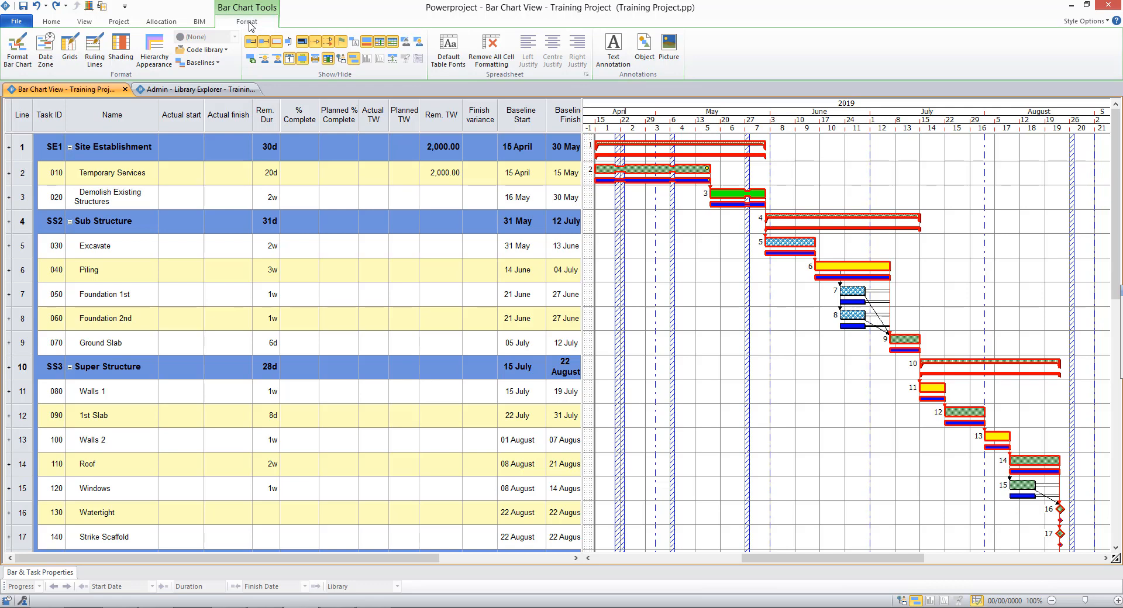
left_click(290, 44)
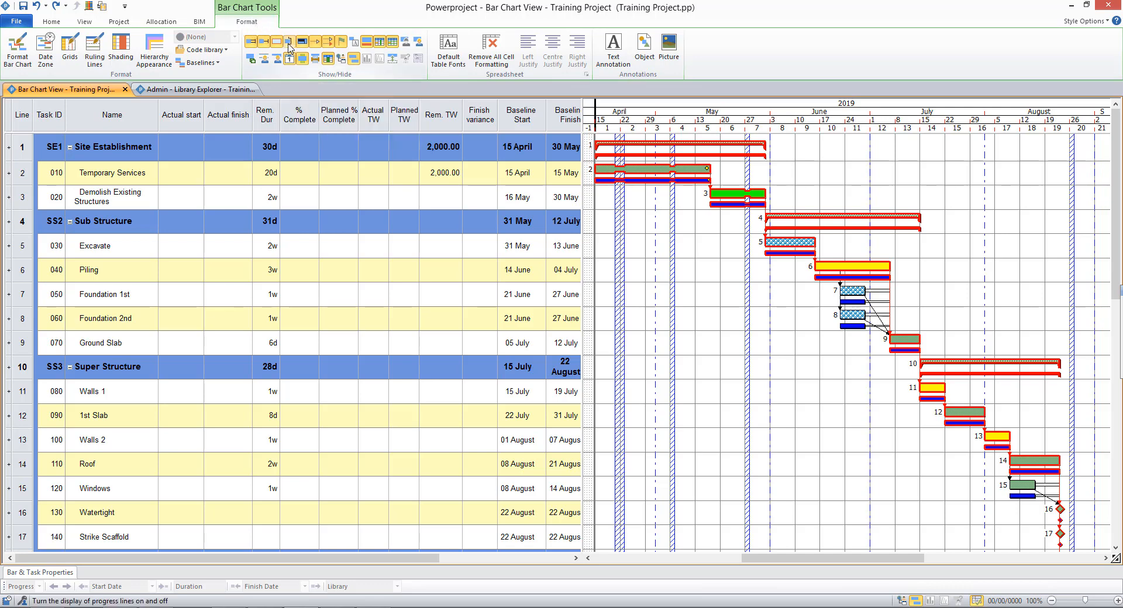
double_click(596, 250)
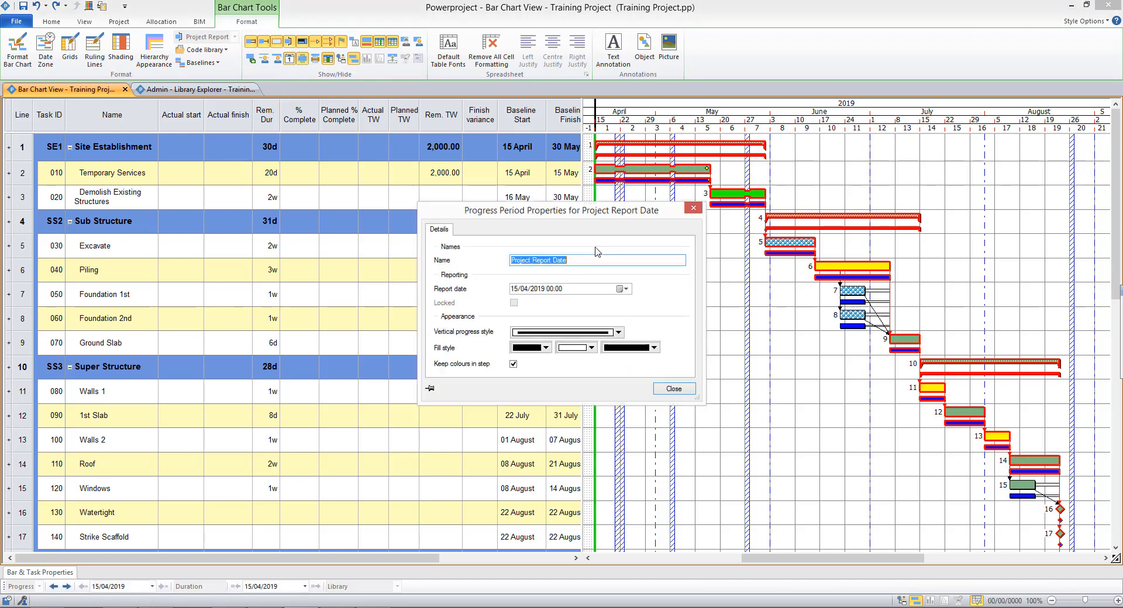
left_click(626, 289)
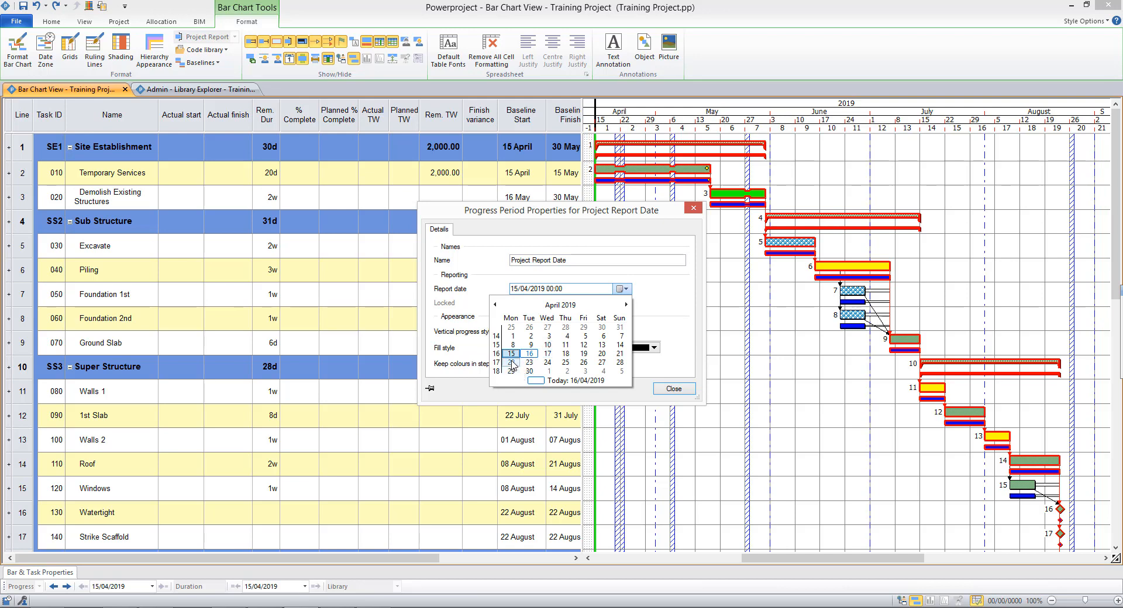
left_click(528, 363)
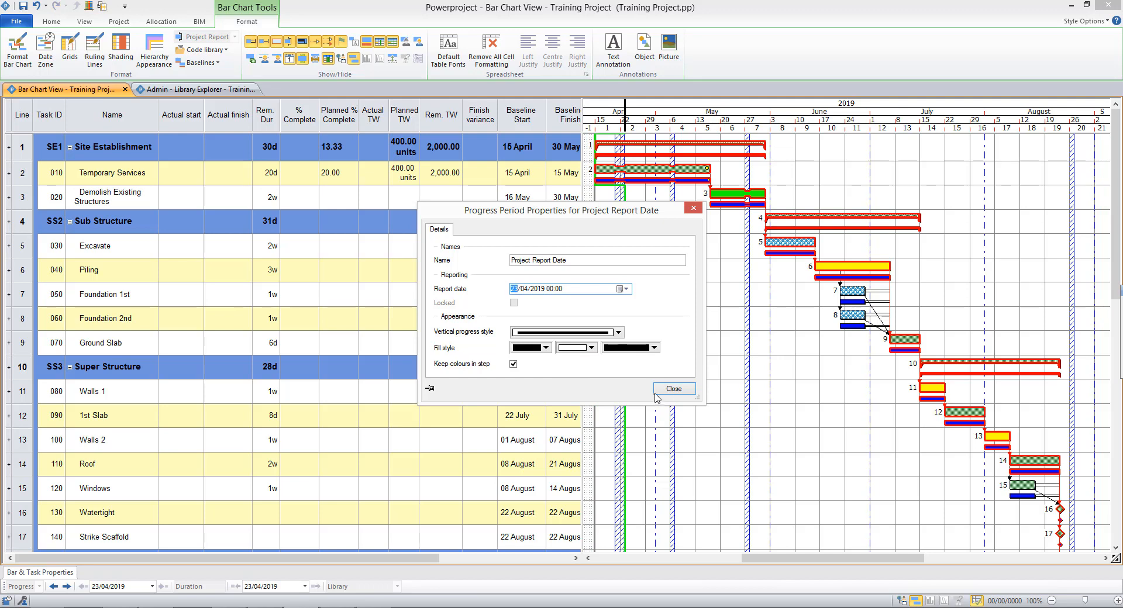
left_click(673, 388)
left_click(676, 389)
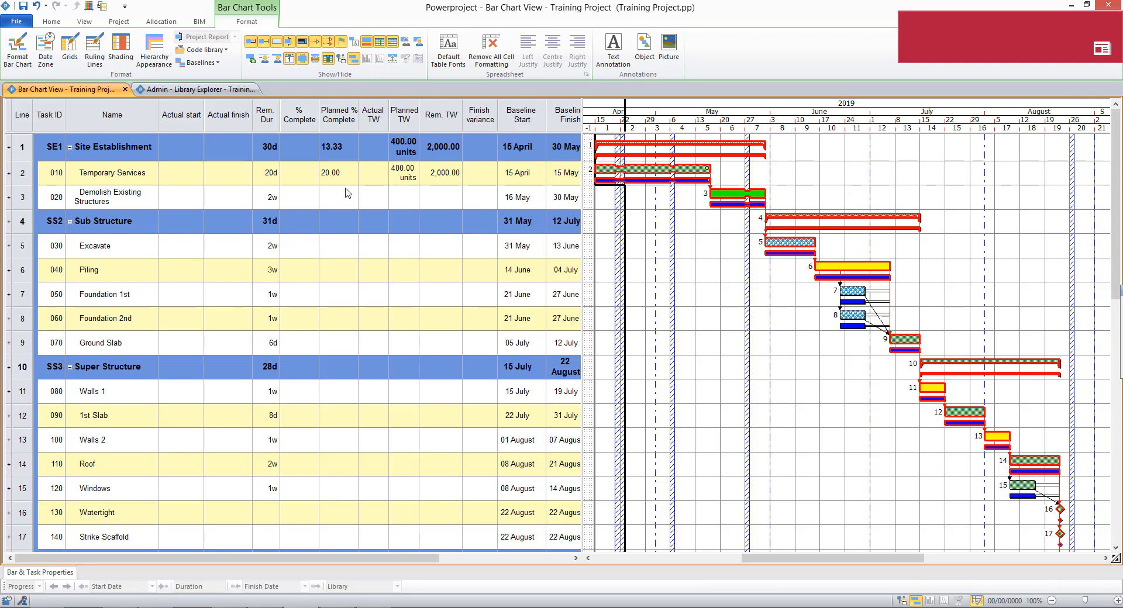
- Record the Temporary Services task as 10% complete
left_click(306, 176)
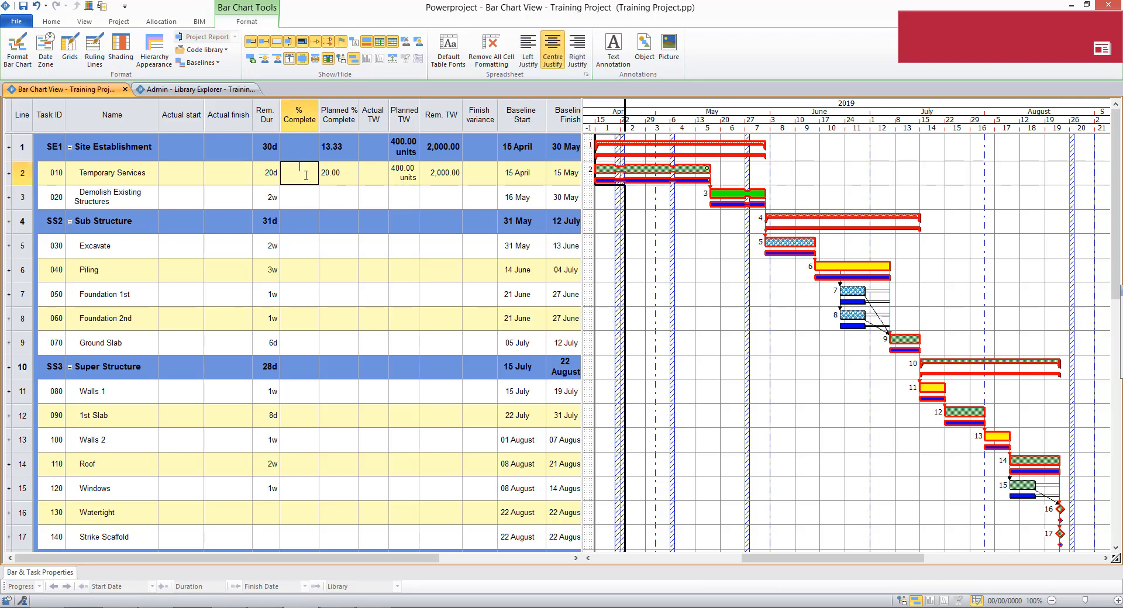
type("10")
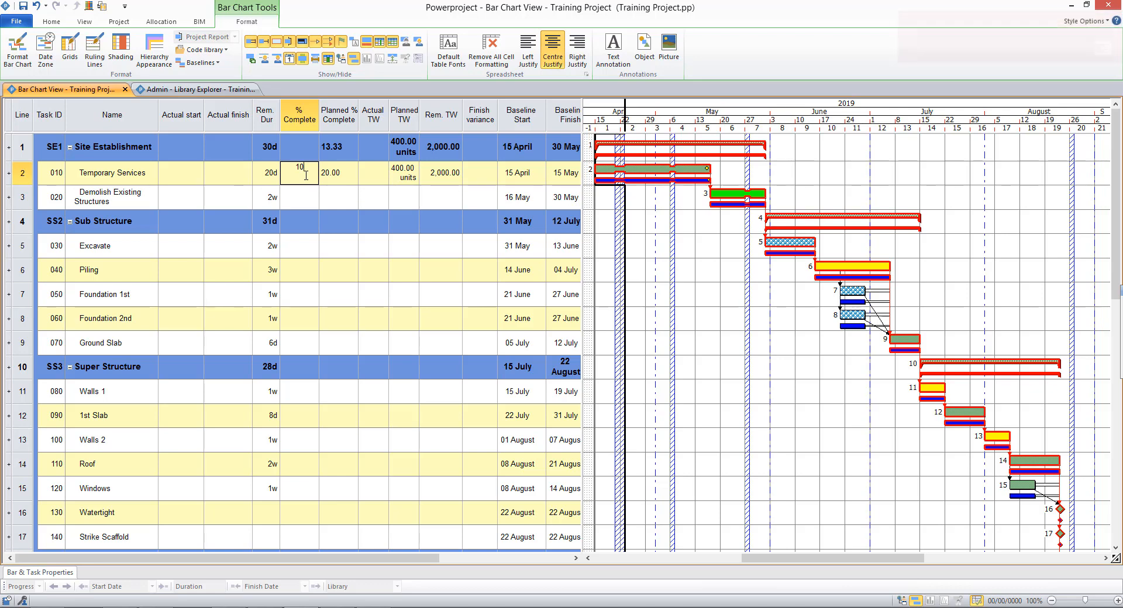
key("Return")
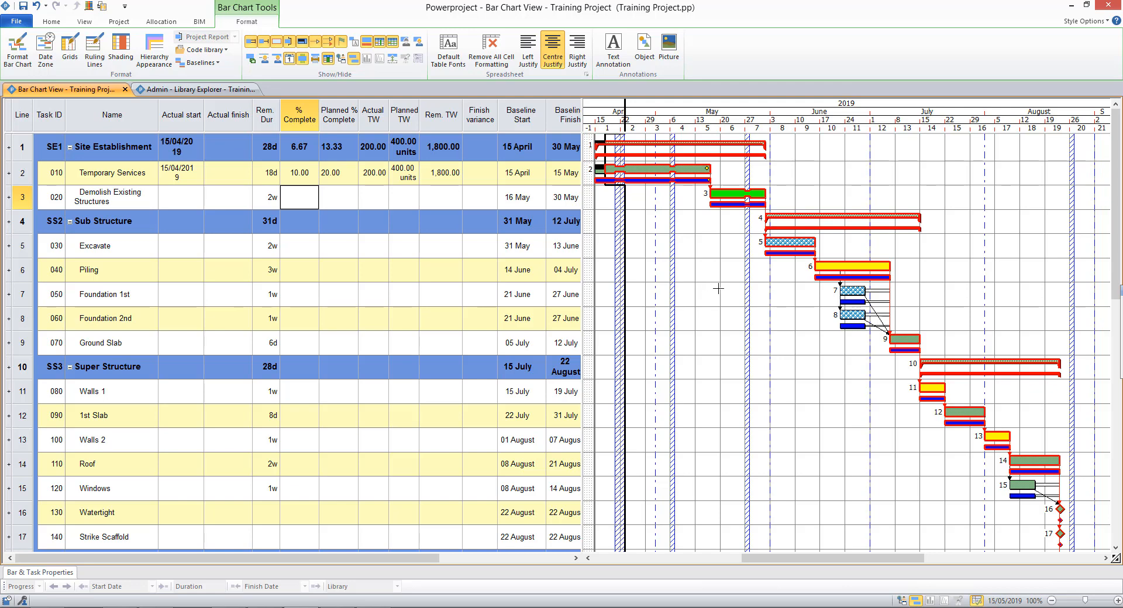
- Reschedule the chart with the progress line straightened to the Project Report Date progress entry period, and undo the reschedule
left_click(58, 22)
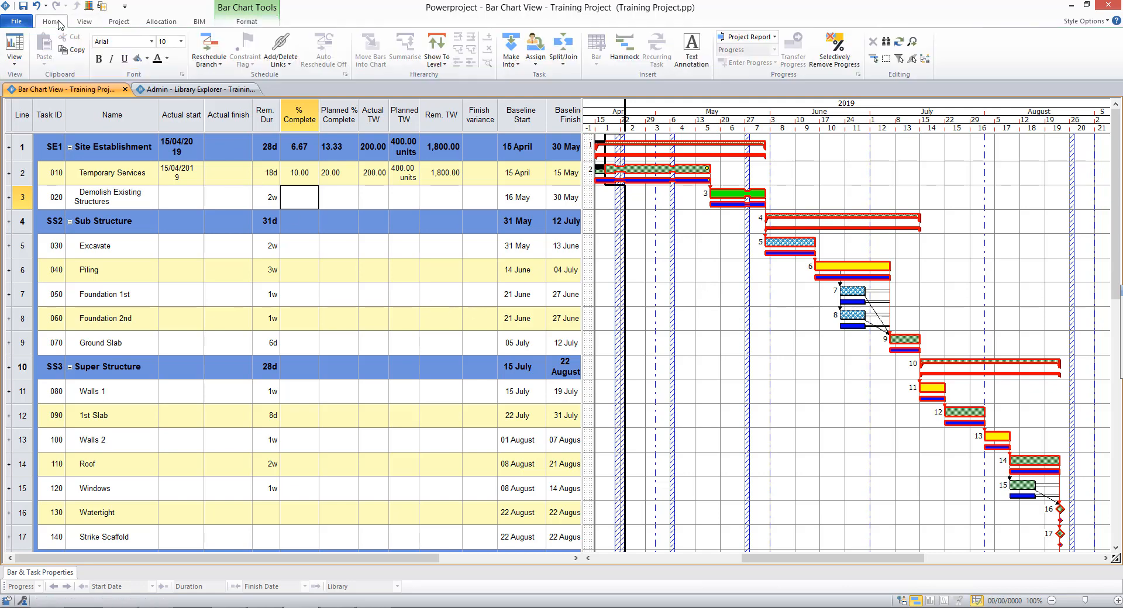
left_click(220, 51)
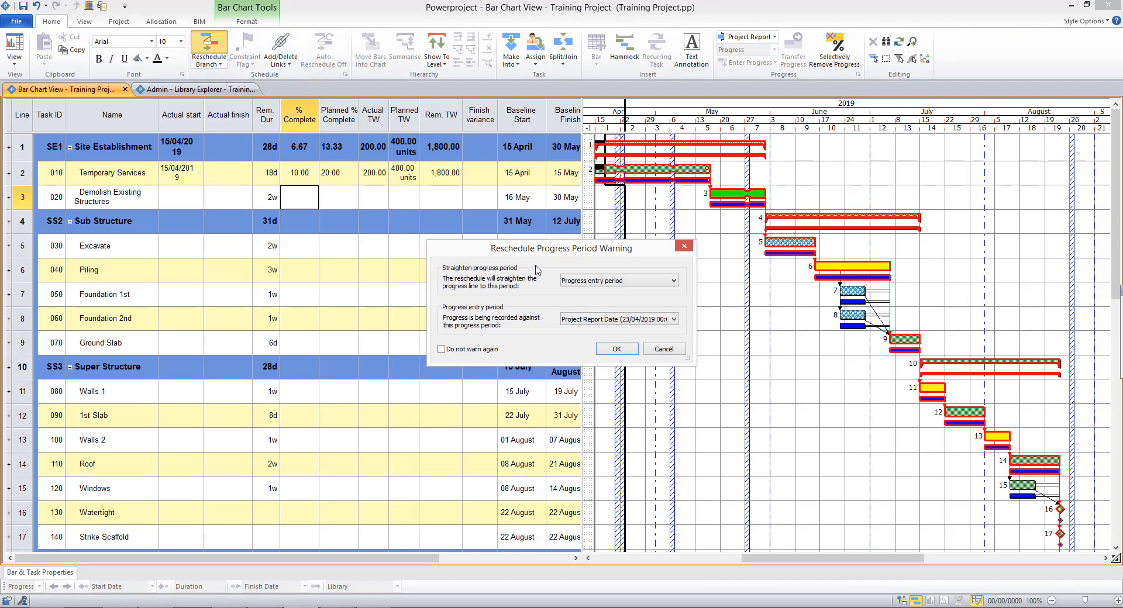
left_click(617, 349)
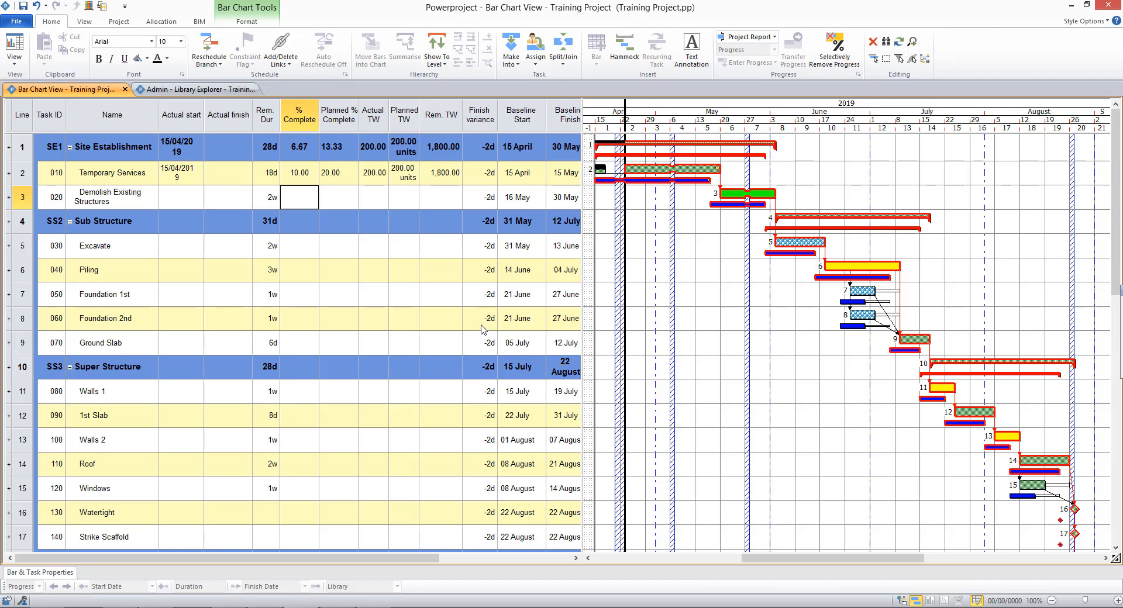
left_click(38, 9)
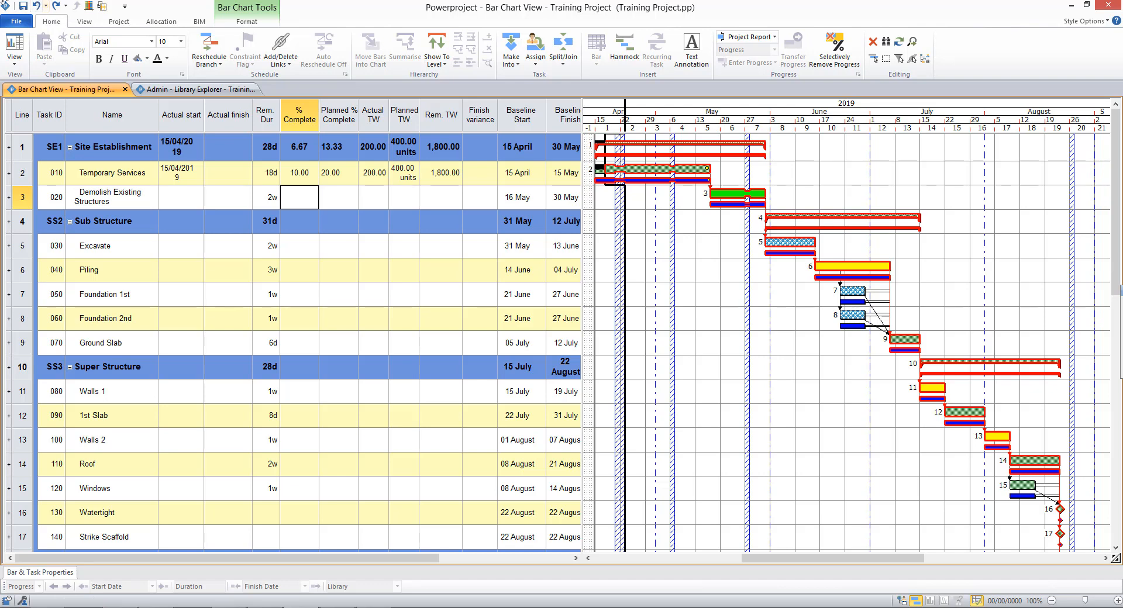
- Reschedule the chart again, straightening the progress line to the progress entry period
left_click(216, 53)
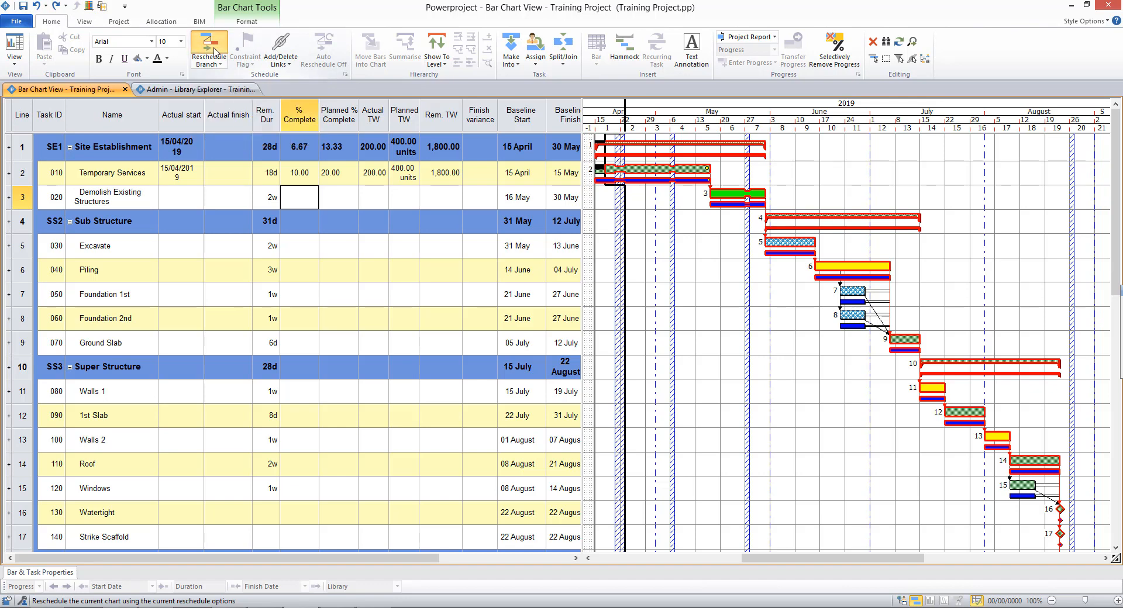
left_click(618, 350)
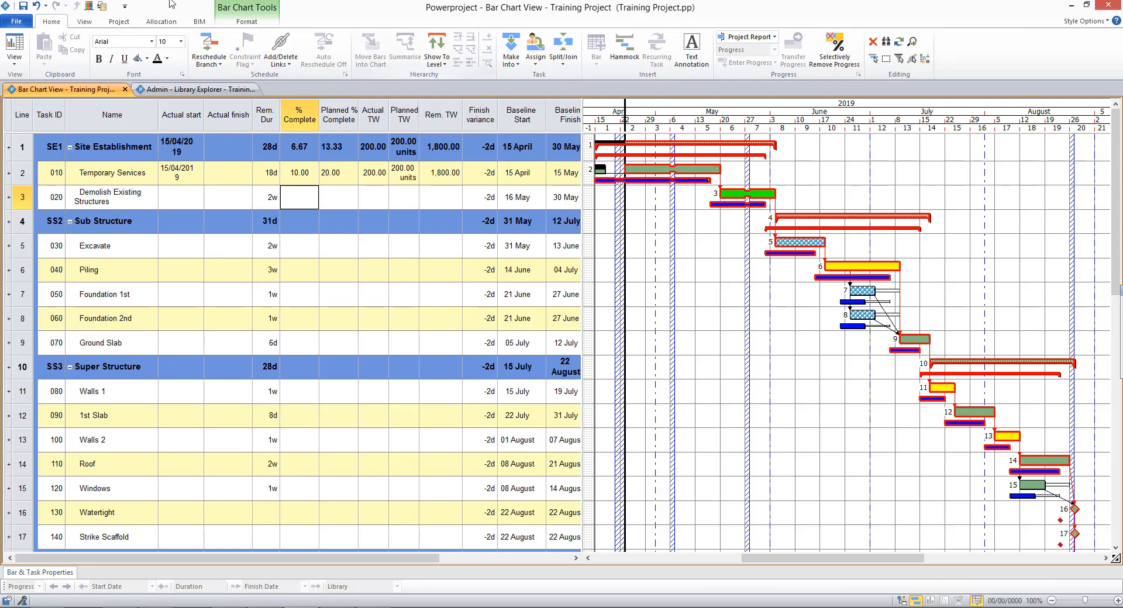
- Rename the Project Report Date progress period in the Library Explorer as "week 1"
left_click(90, 7)
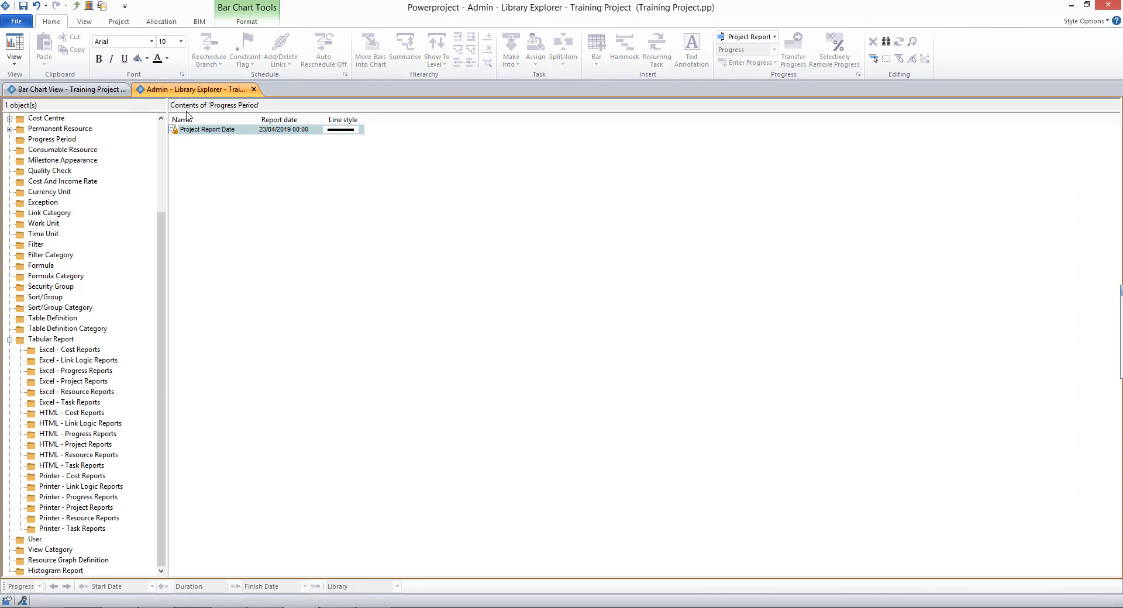
scroll(79, 135, "up", 4)
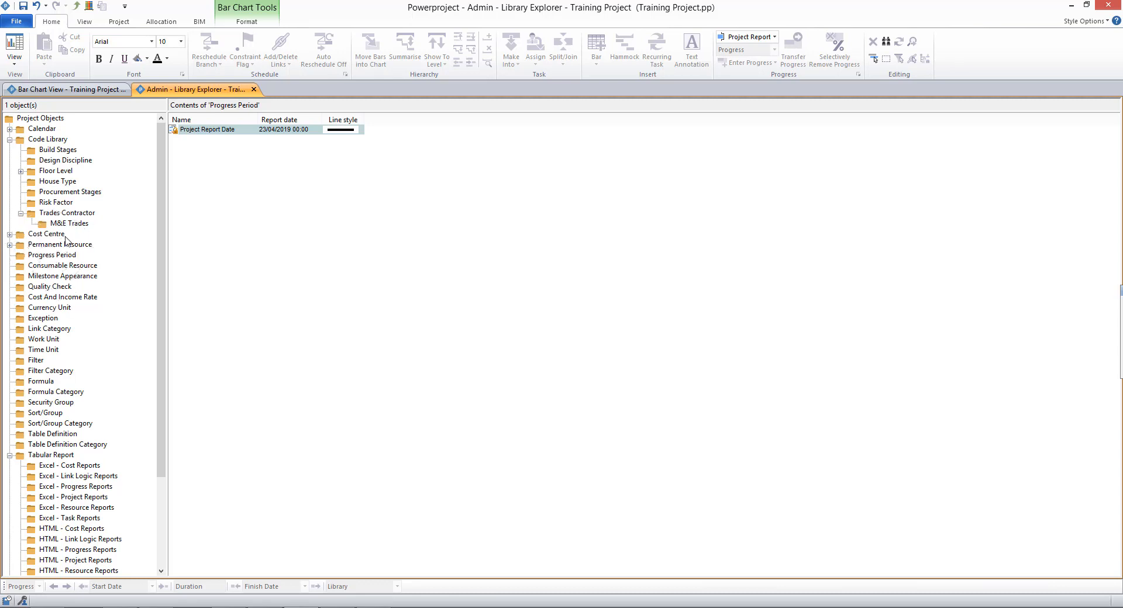
double_click(217, 132)
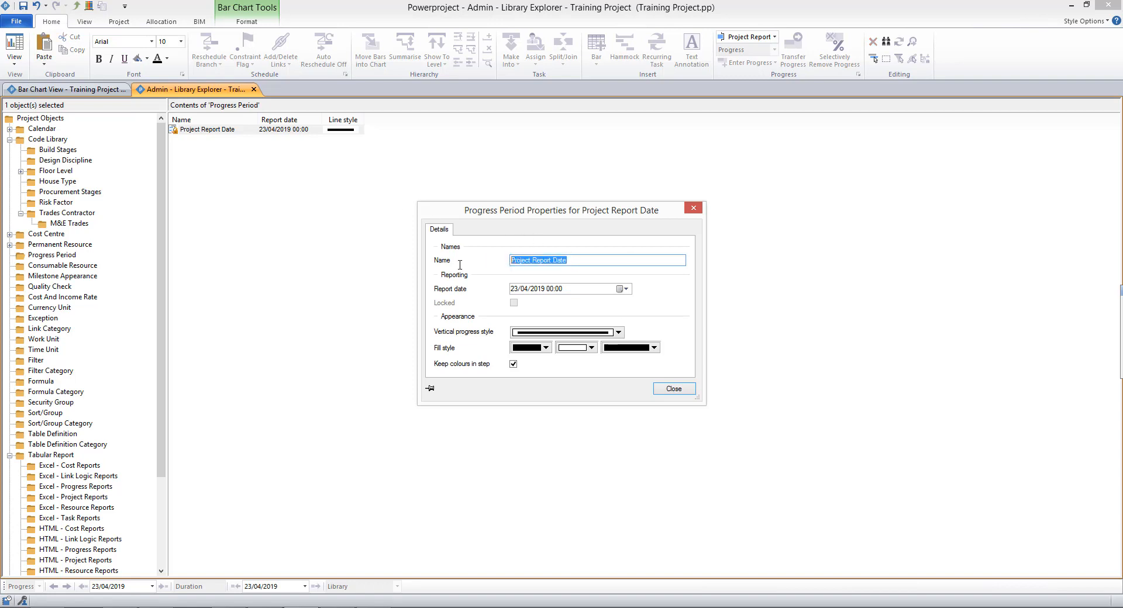
type("week 1")
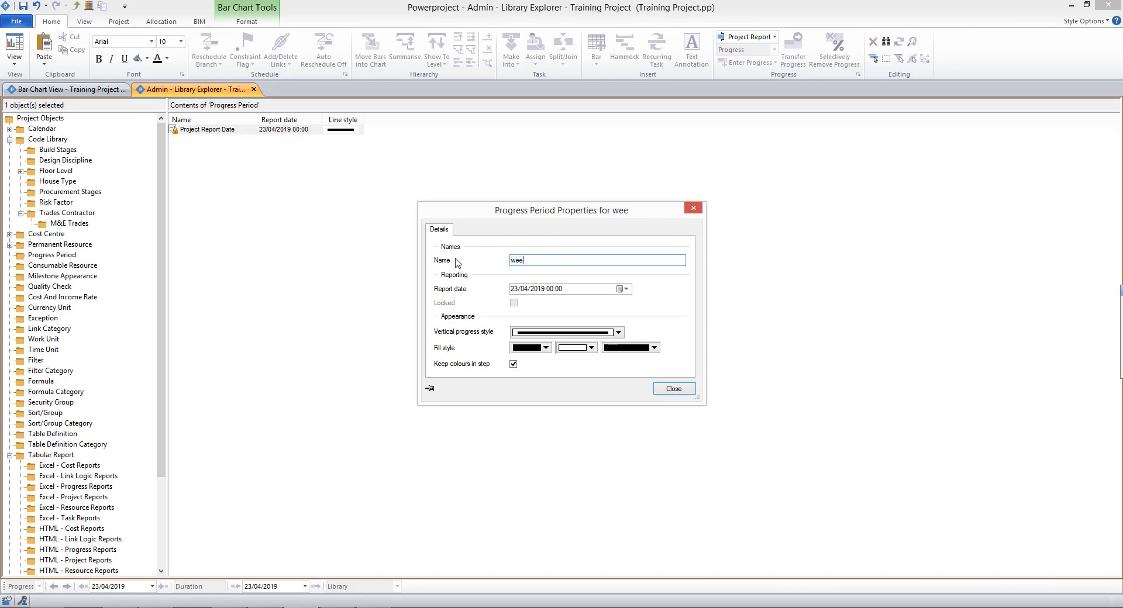
left_click(674, 388)
- Add the progress periods "week 2", "week 3" and "week 4" below week 1
left_click(217, 128)
left_click(218, 128)
key("Return")
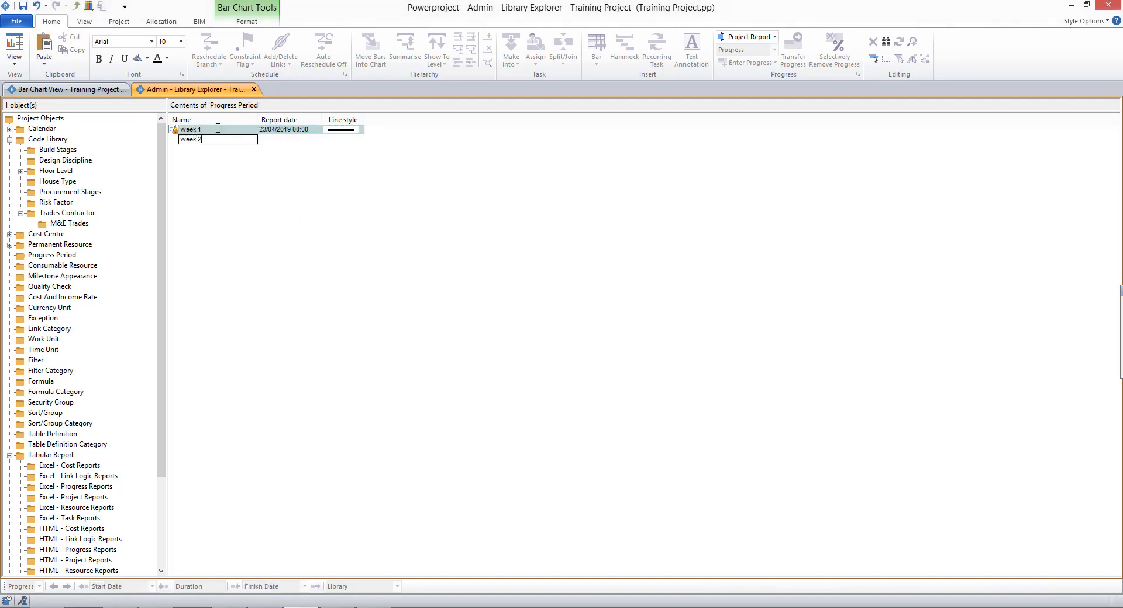
key("Return")
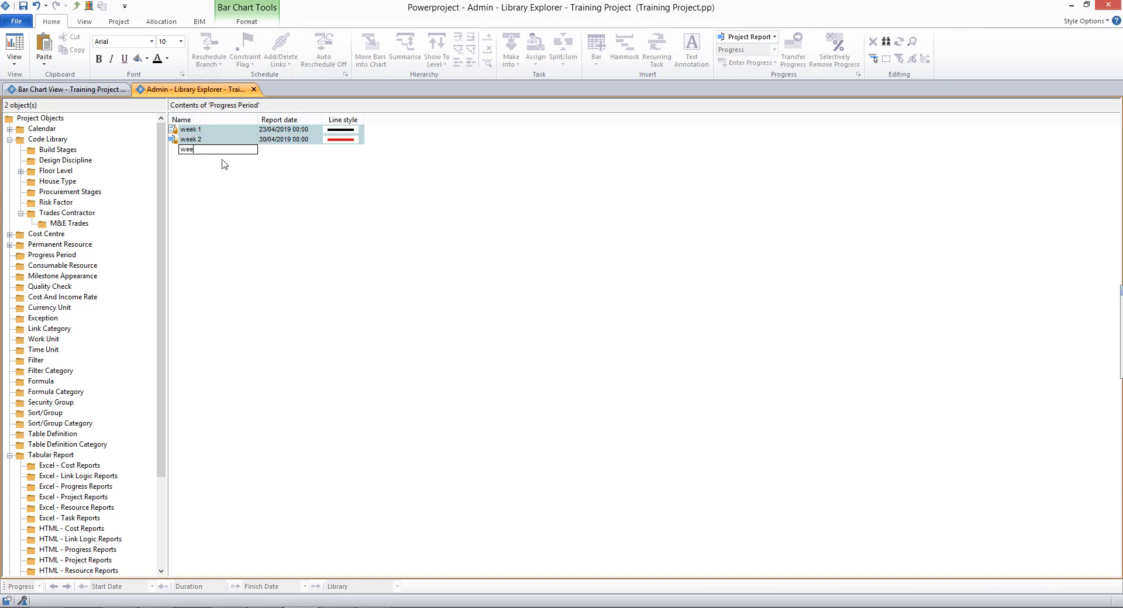
type("week 3")
key("Return")
type("w")
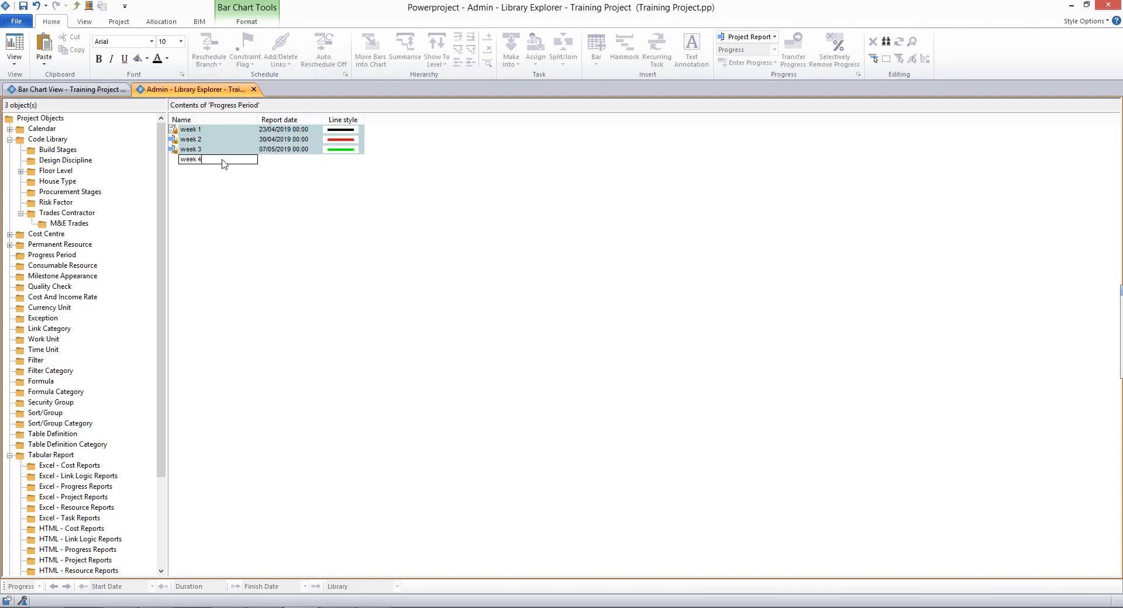
type("eek 4")
key("Return")
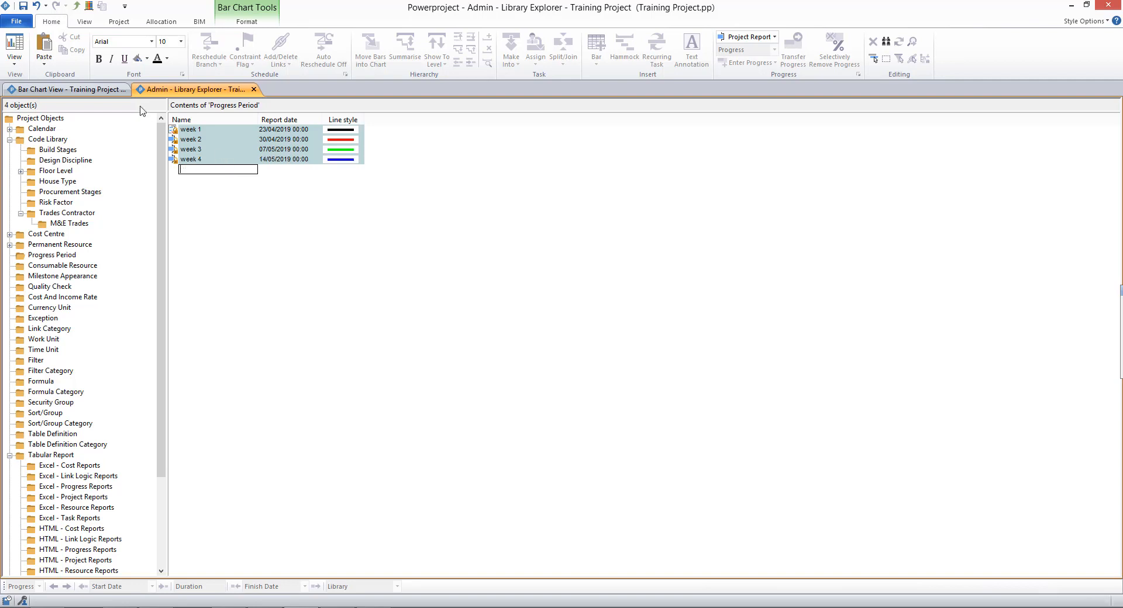
- Make week 2 the progress entry period in the bar chart view and set the Temporary Services task's Actual TW to 600
left_click(110, 93)
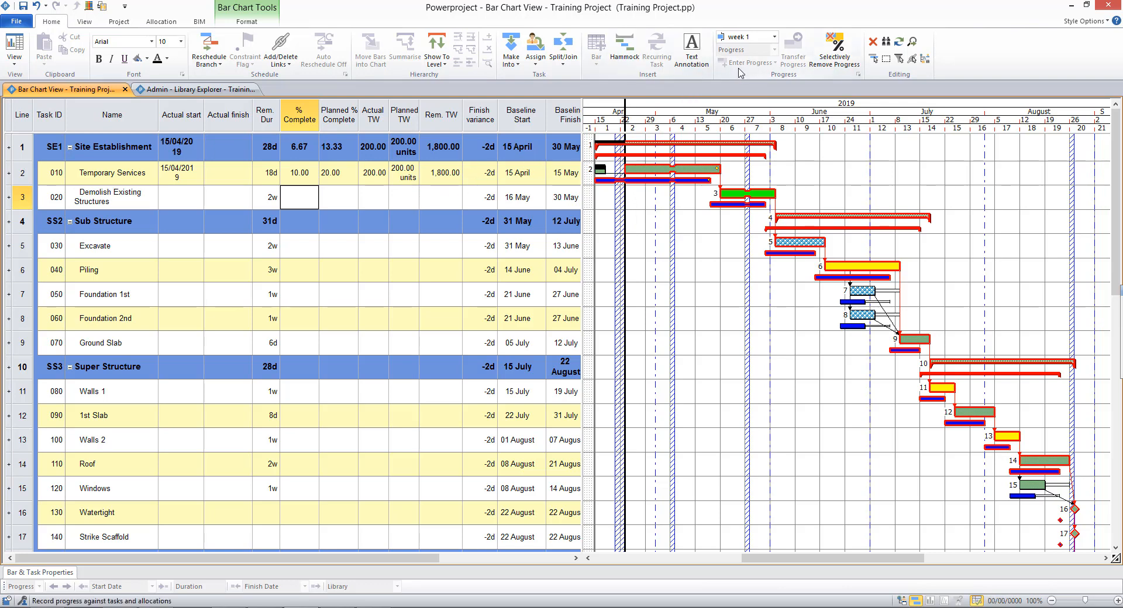
left_click(774, 37)
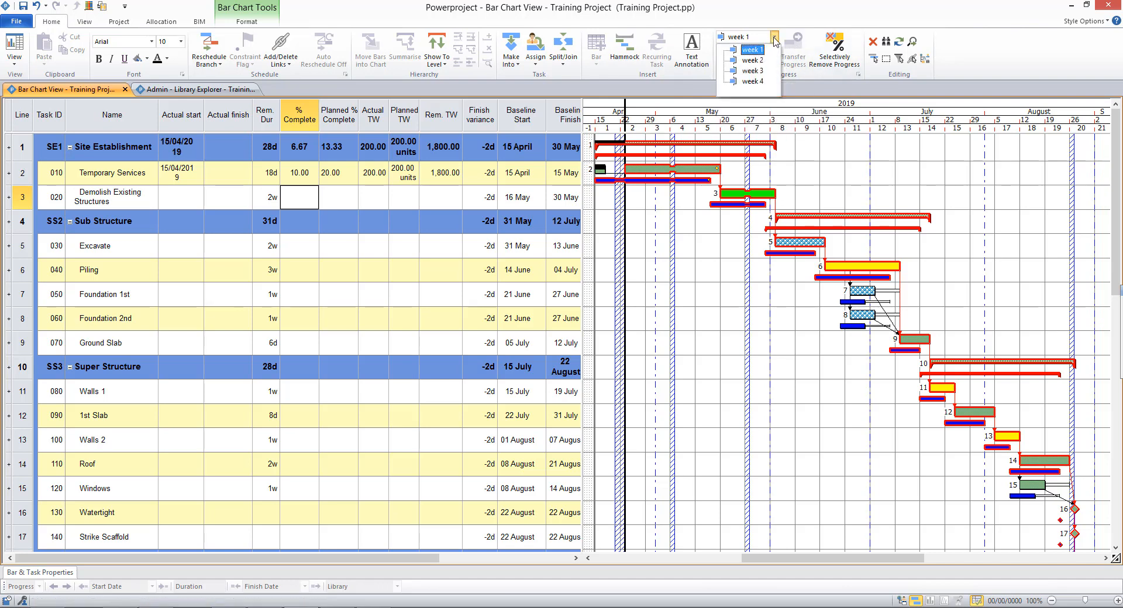
left_click(751, 62)
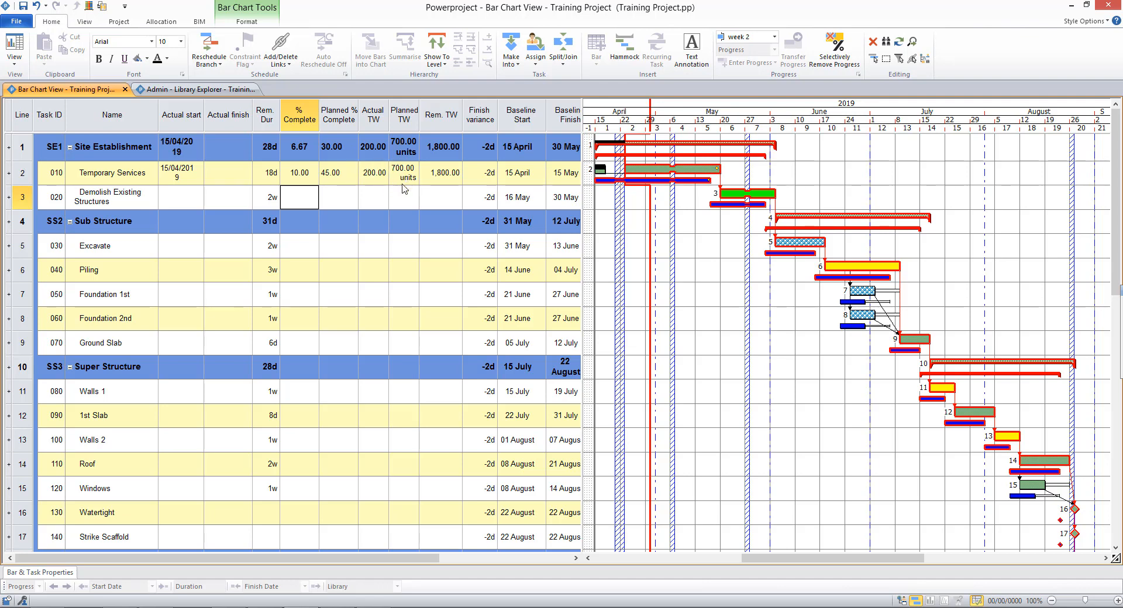
double_click(364, 177)
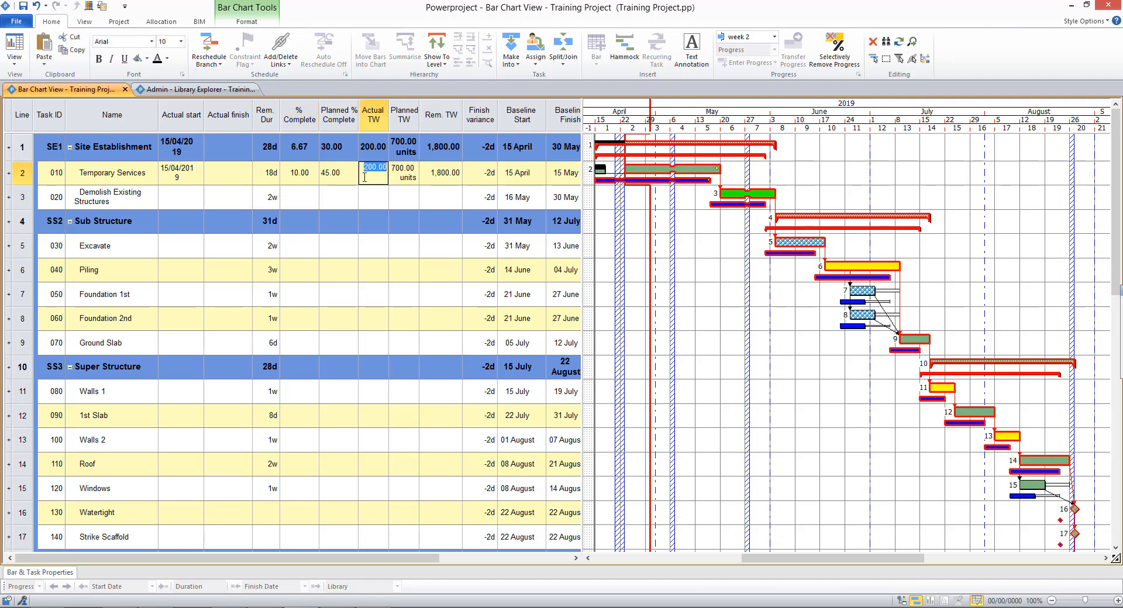
type("6")
key("Return")
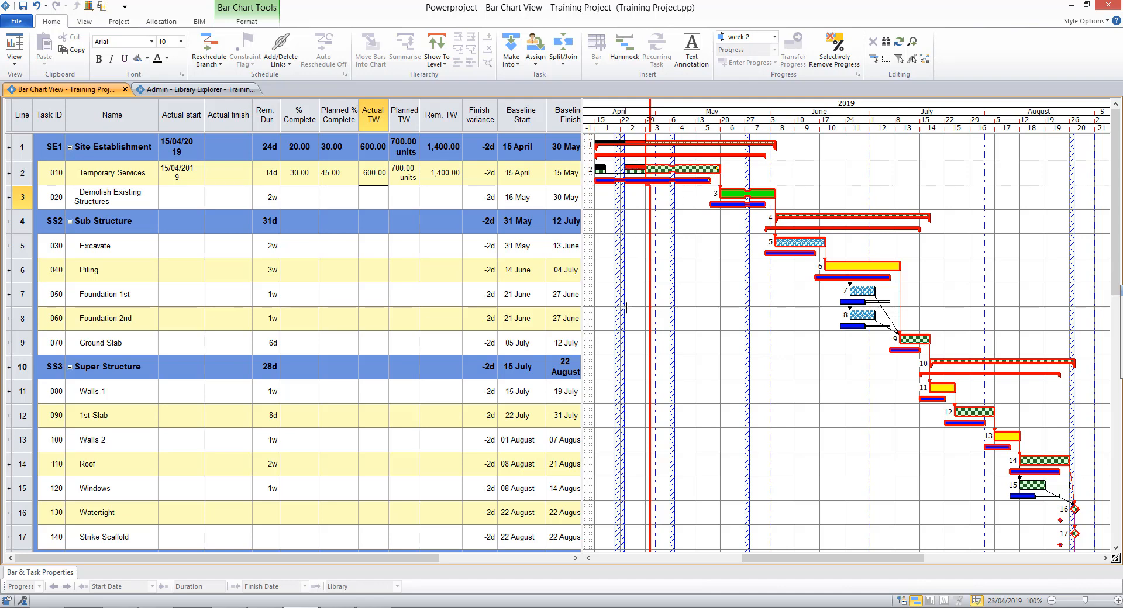
- Reschedule the chart to the week 2 progress entry period and widen the table area to show the full Baseline Finish column
left_click(220, 49)
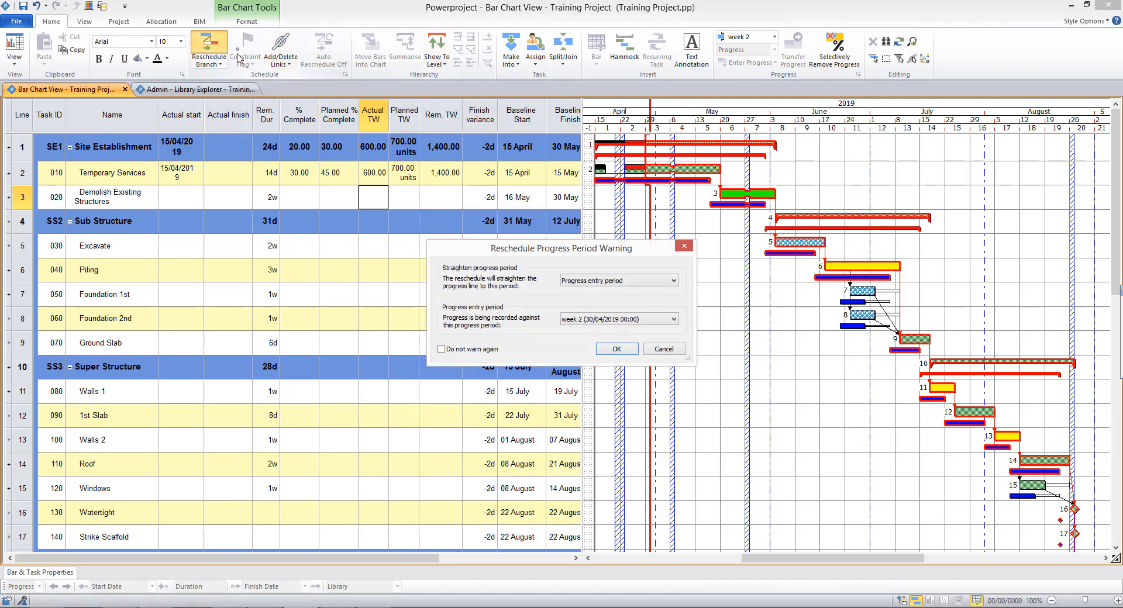
left_click(621, 352)
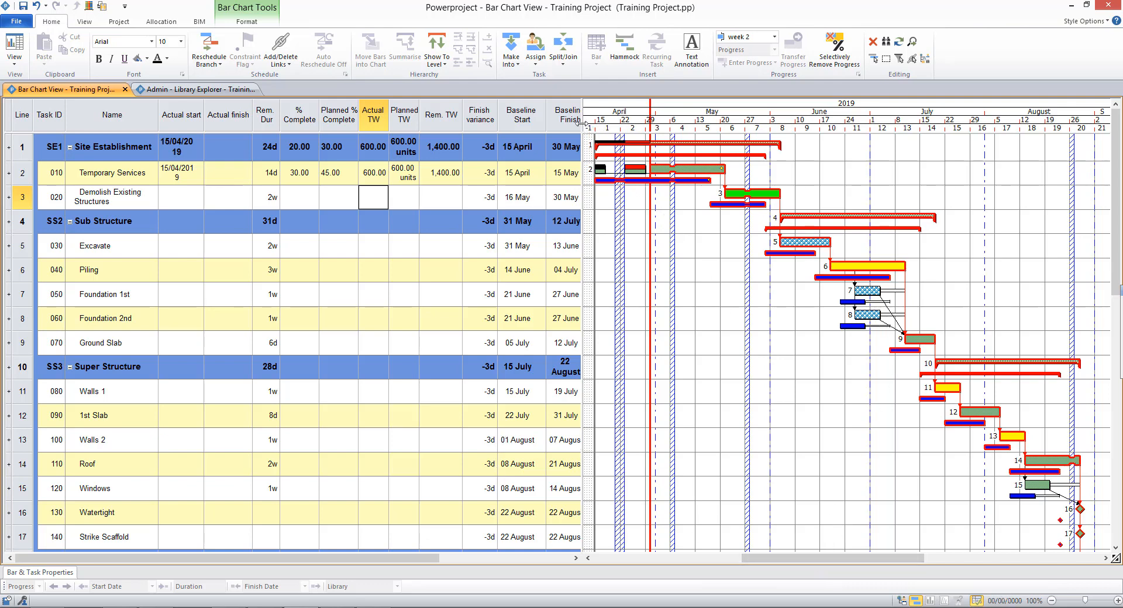
left_click_drag(582, 125, 595, 131)
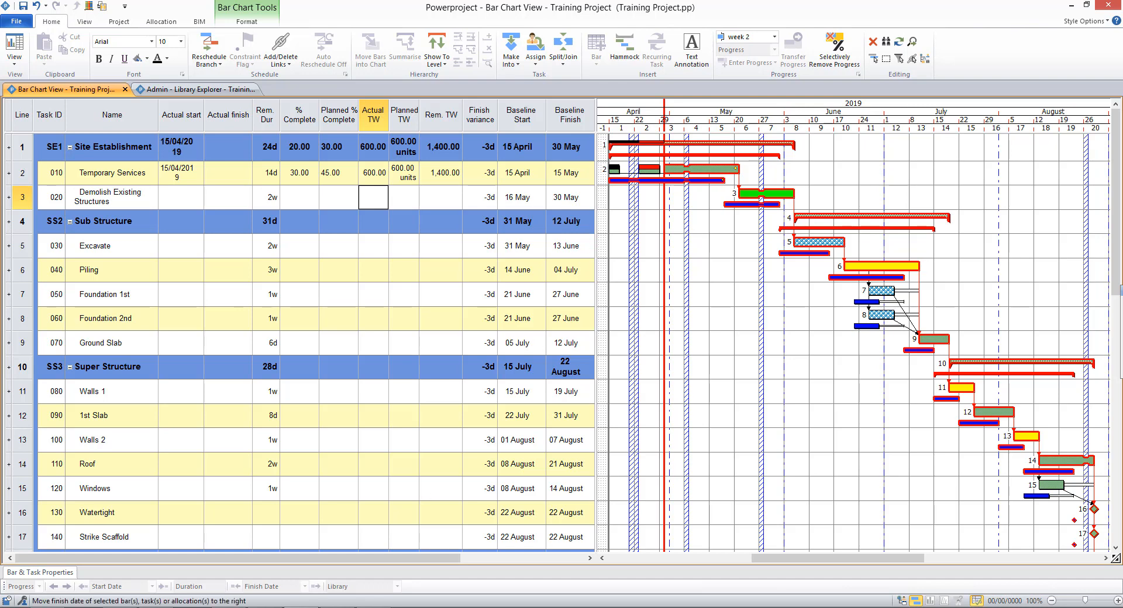
- Open the notes of the Temporary Services task's remaining bar and enter the note "Write a note"
left_click(25, 576)
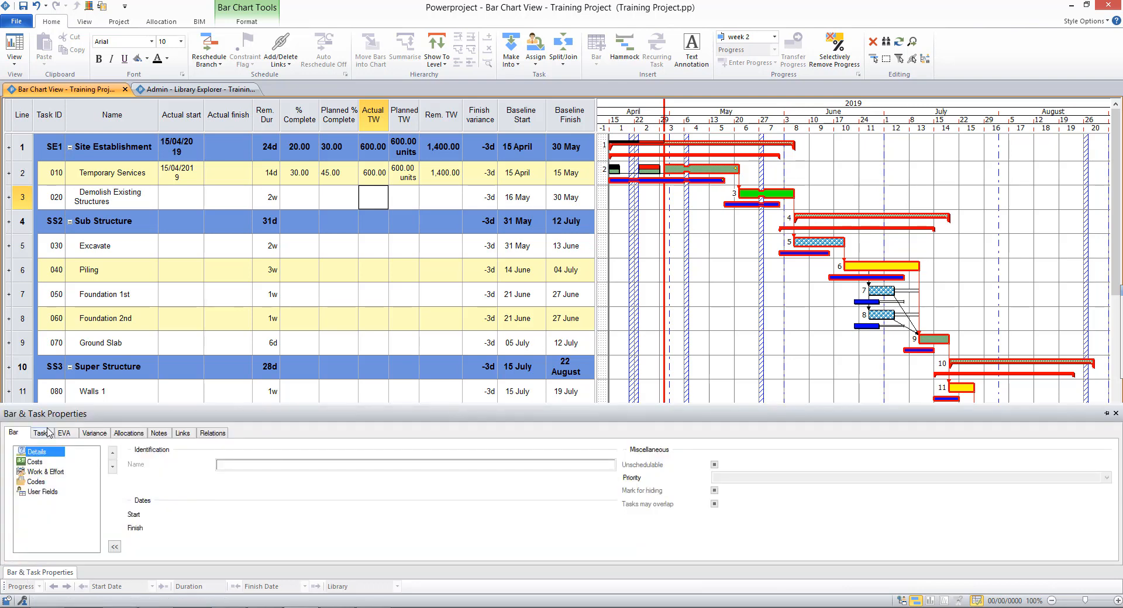
left_click(159, 433)
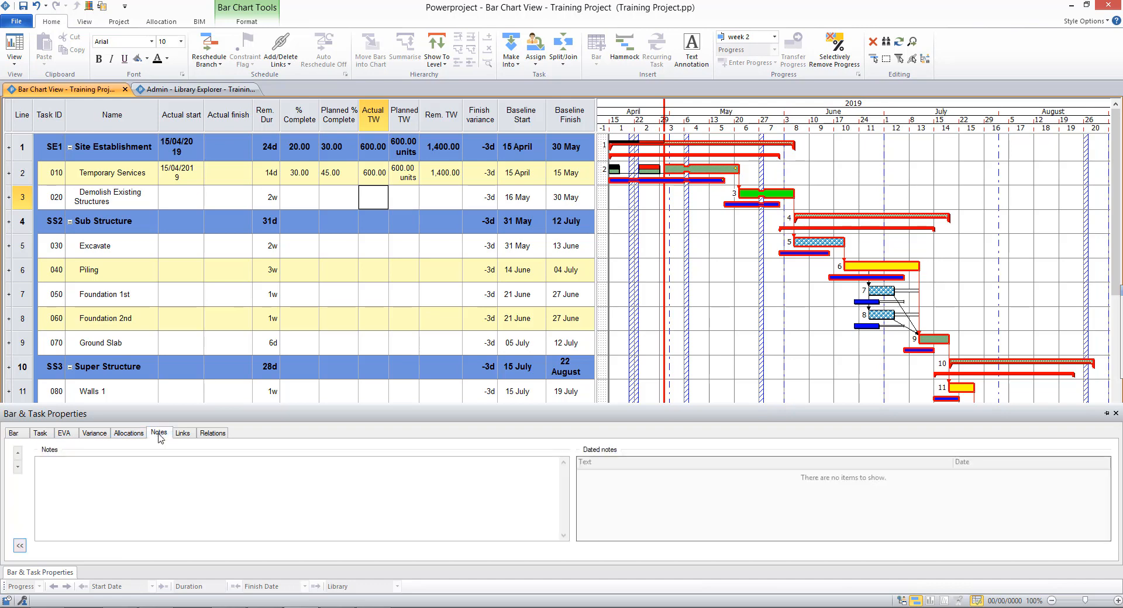
left_click(718, 169)
left_click(27, 572)
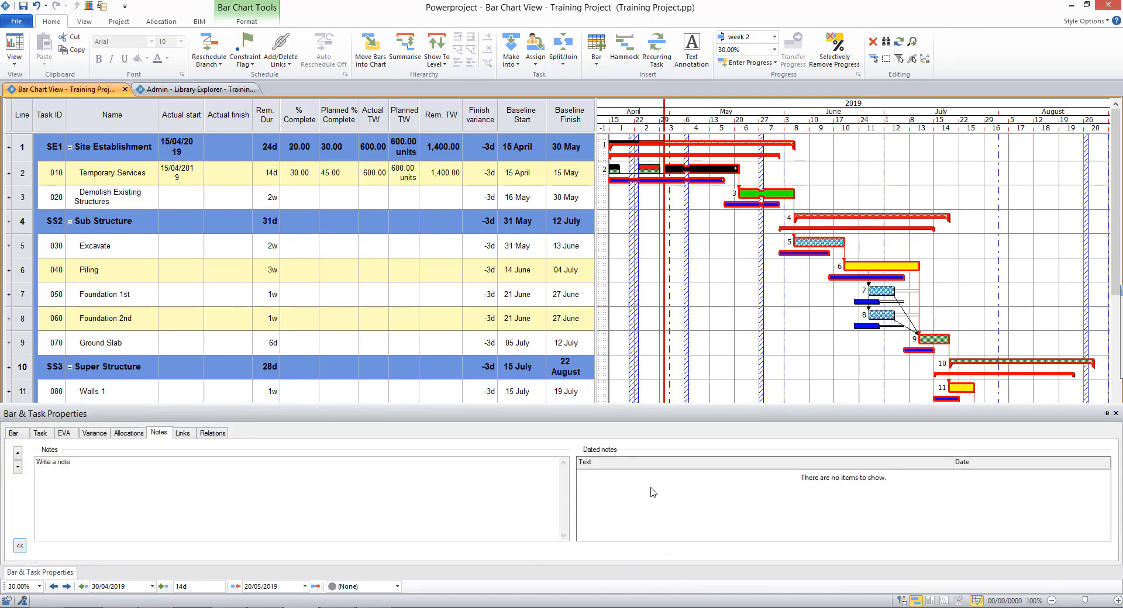
- Add a dated text note to Temporary Services with the title "Delay note" and the details "Bad weather"
right_click(651, 489)
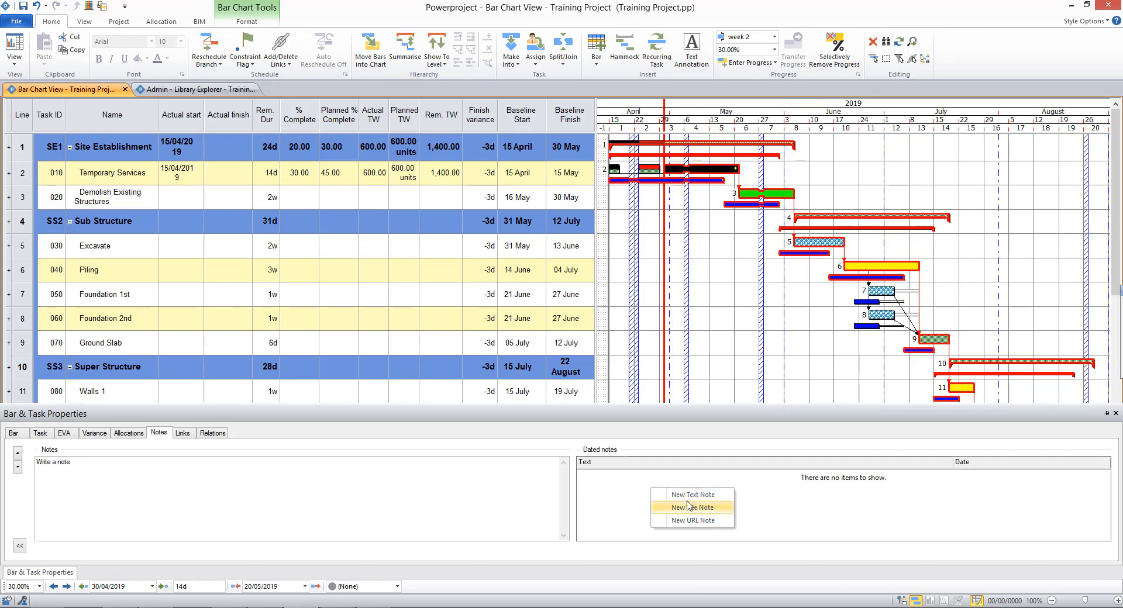
left_click(689, 496)
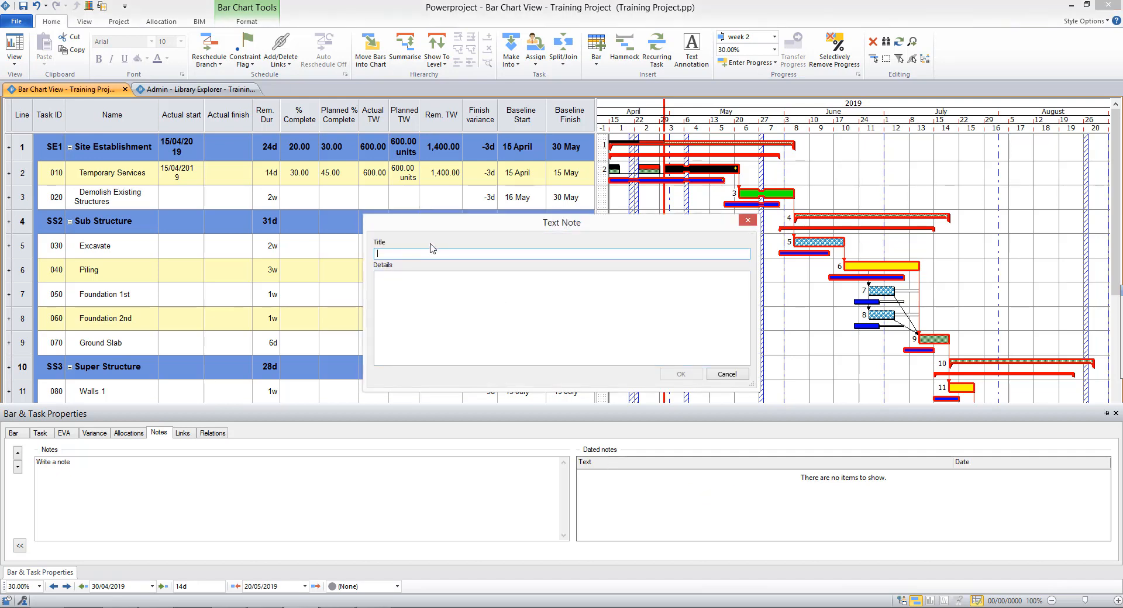
type("Delay note")
left_click(417, 279)
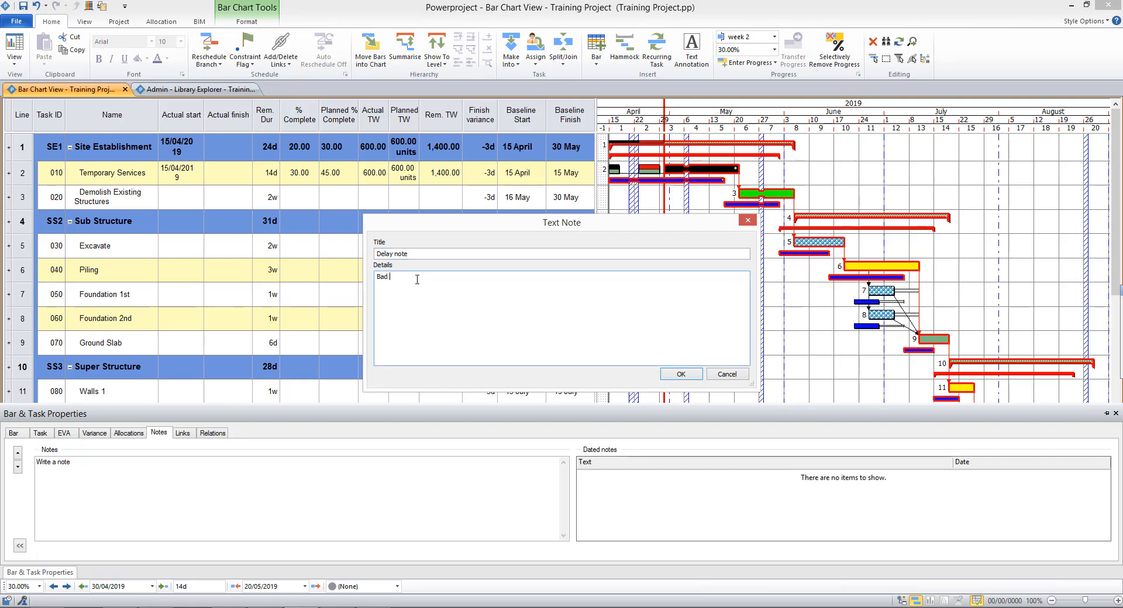
type("Bad weather")
left_click(677, 374)
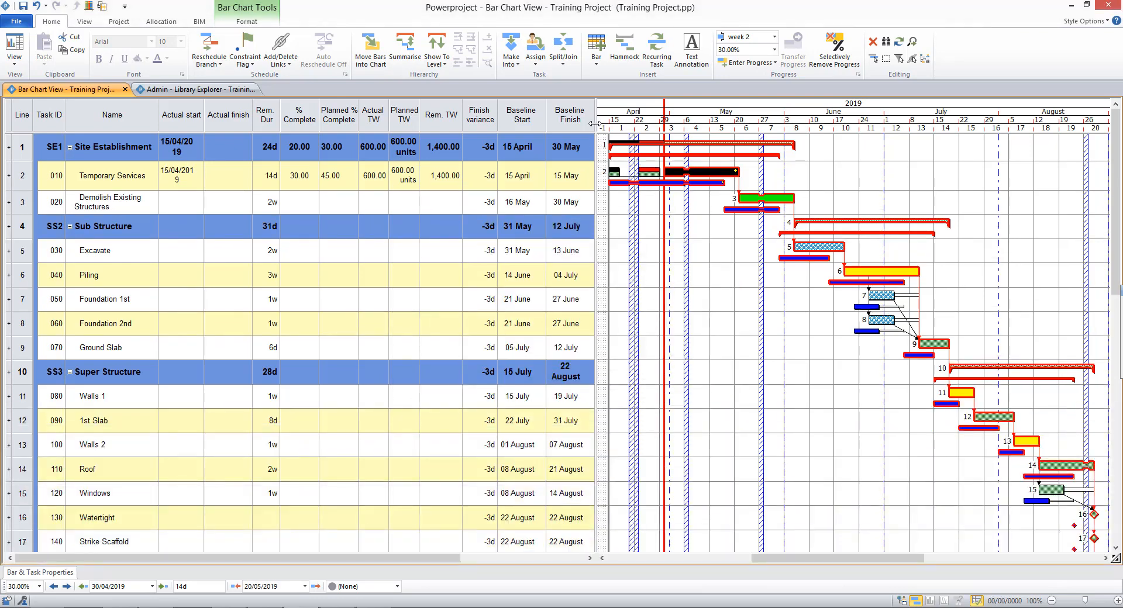
- Widen the table area to show the Progress notes column and reopen the Temporary Services task's notes
left_click_drag(595, 123, 670, 140)
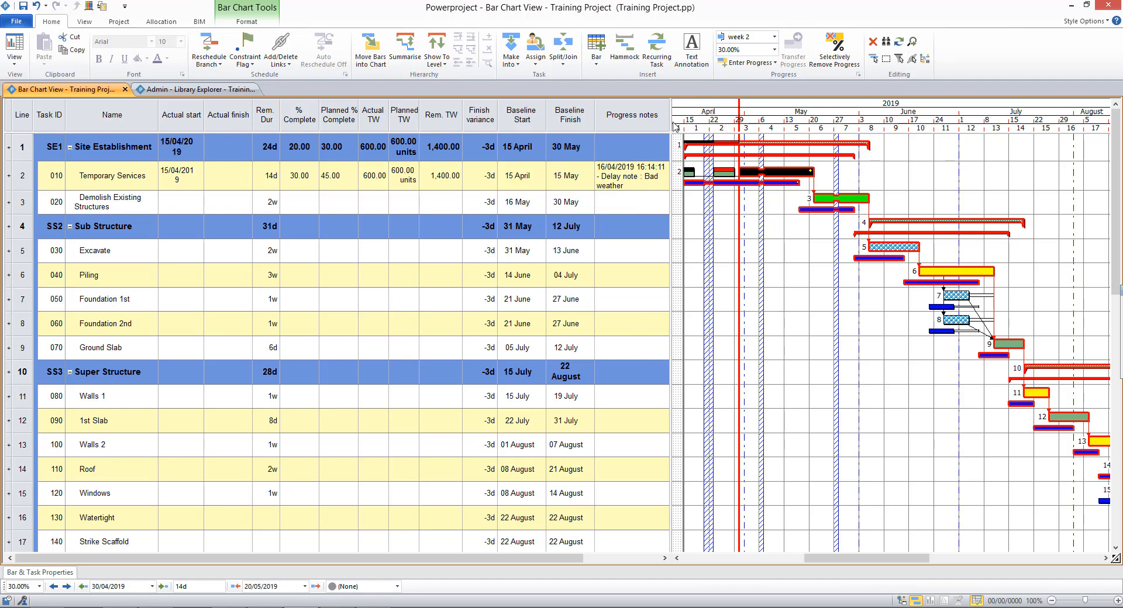
left_click_drag(669, 122, 669, 123)
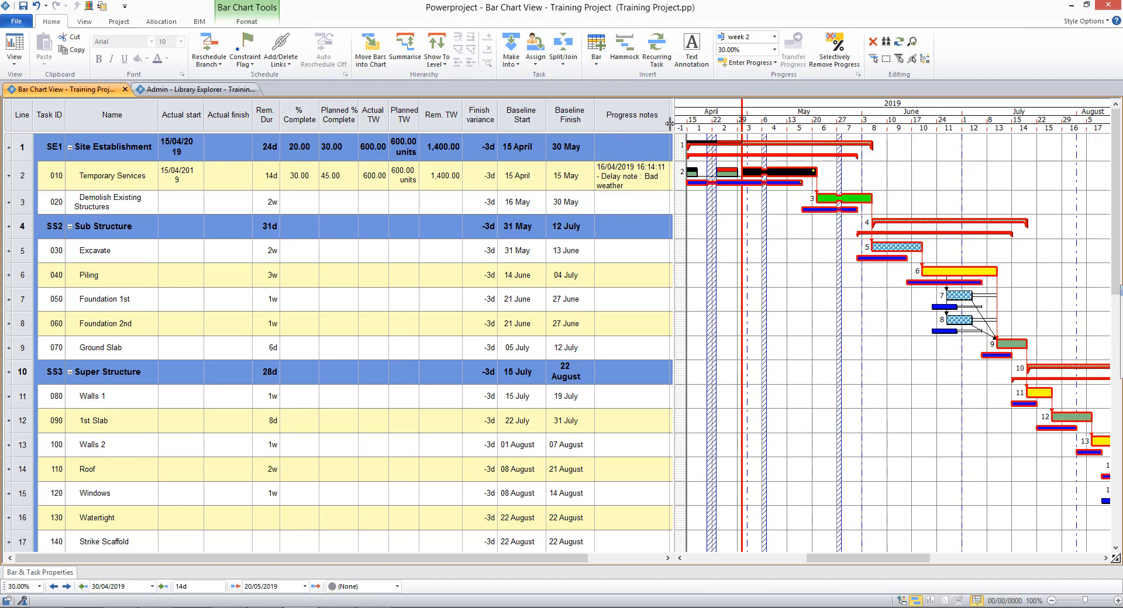
left_click(38, 573)
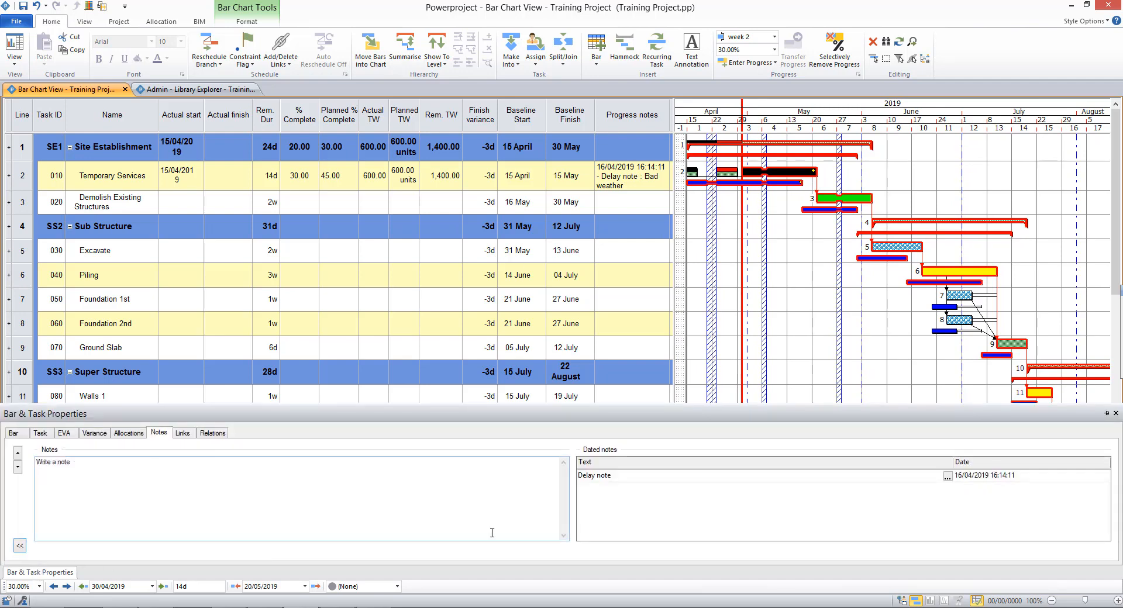
- Add a dated file note to the Temporary Services task linking to Delay notes.docx on the Desktop, and select the new note
left_click(666, 504)
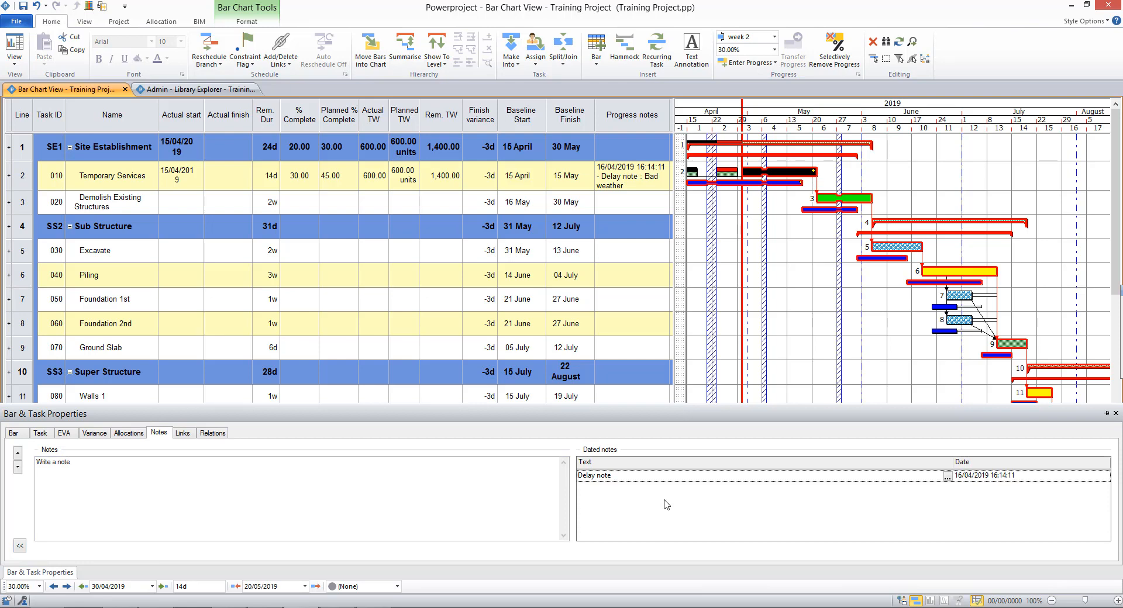
right_click(667, 504)
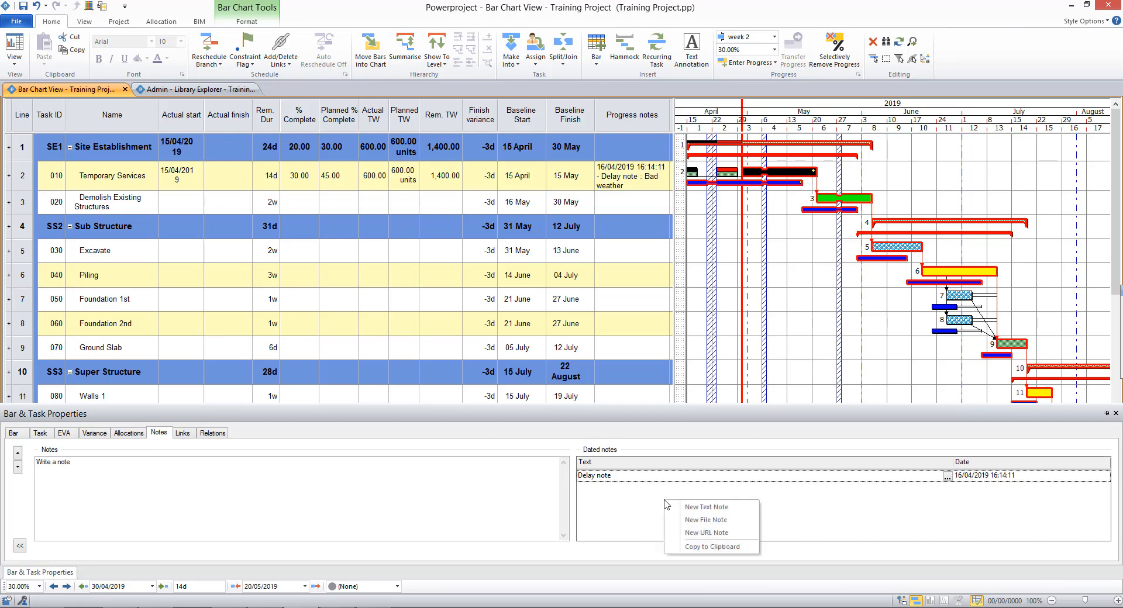
left_click(703, 520)
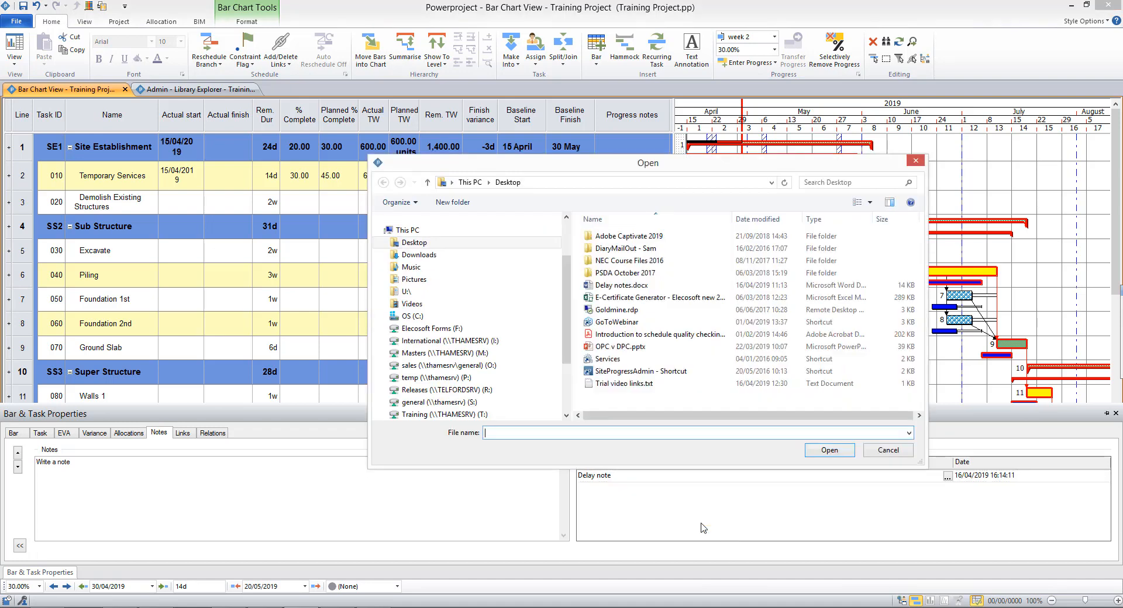
left_click(612, 289)
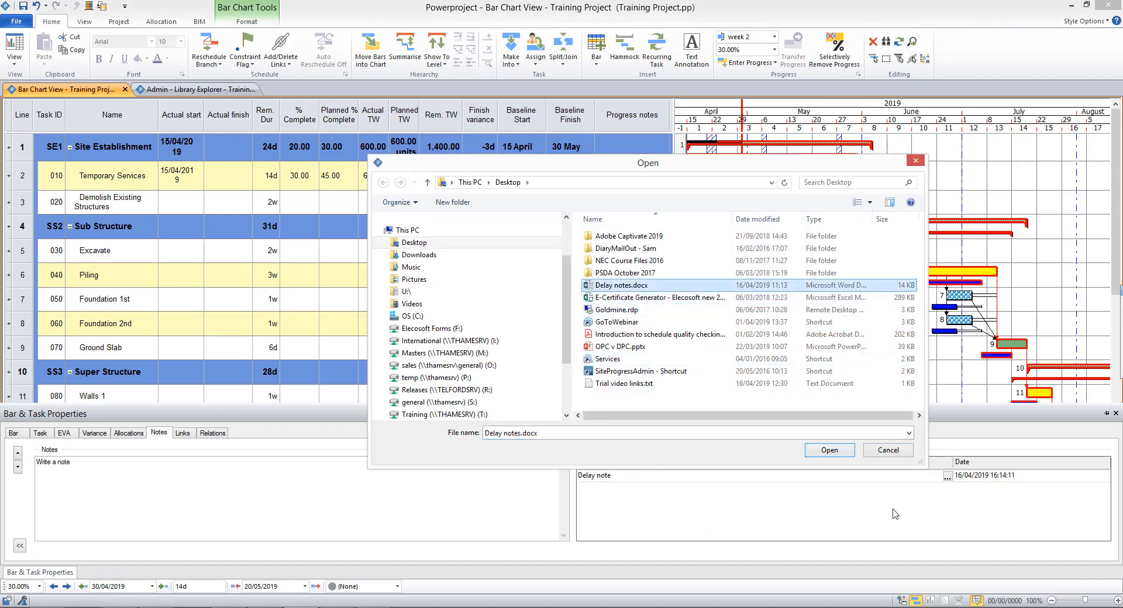
left_click(839, 453)
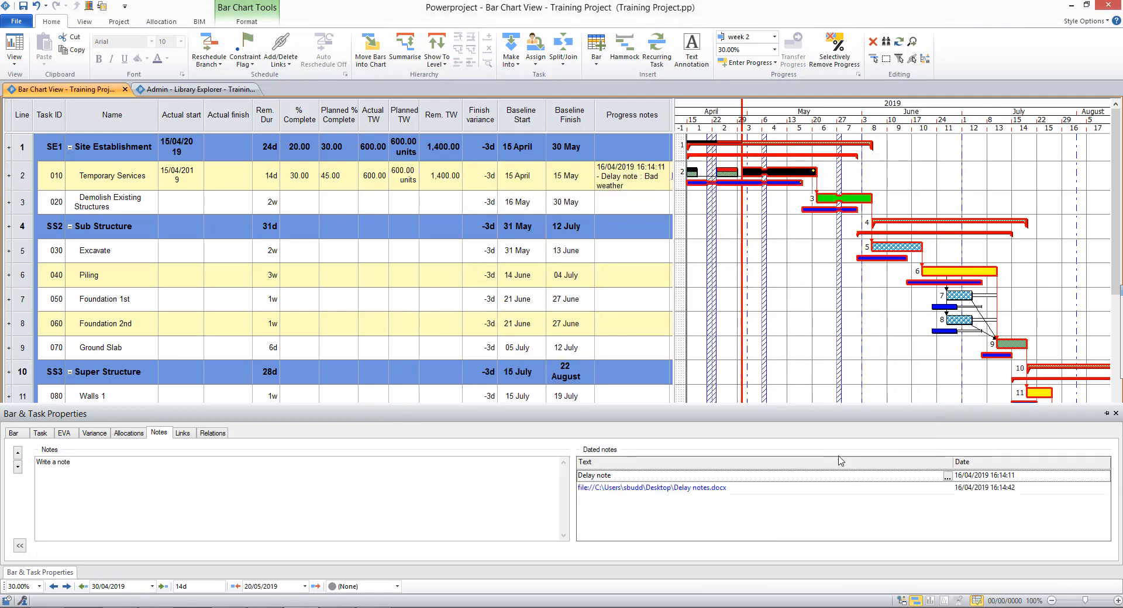
left_click(679, 492)
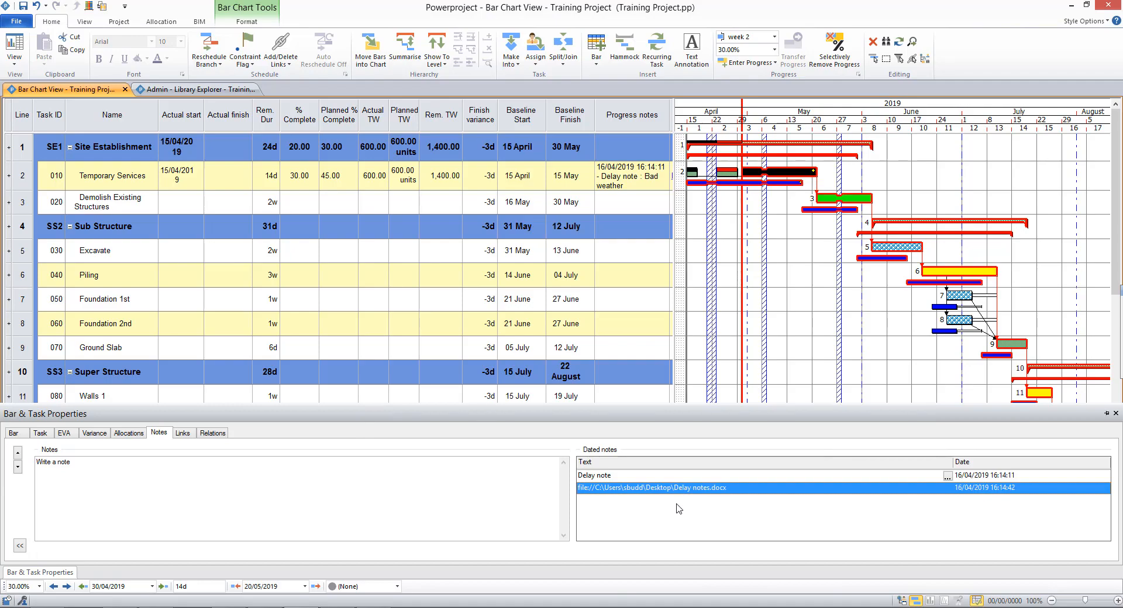